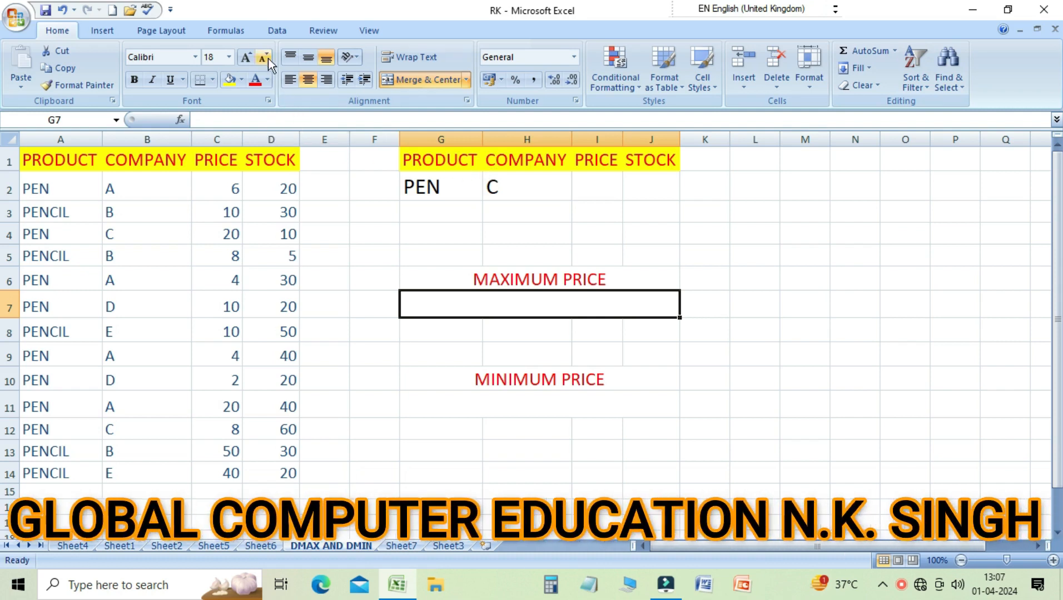
{"action": "left_click", "coordinate": [232, 33]}
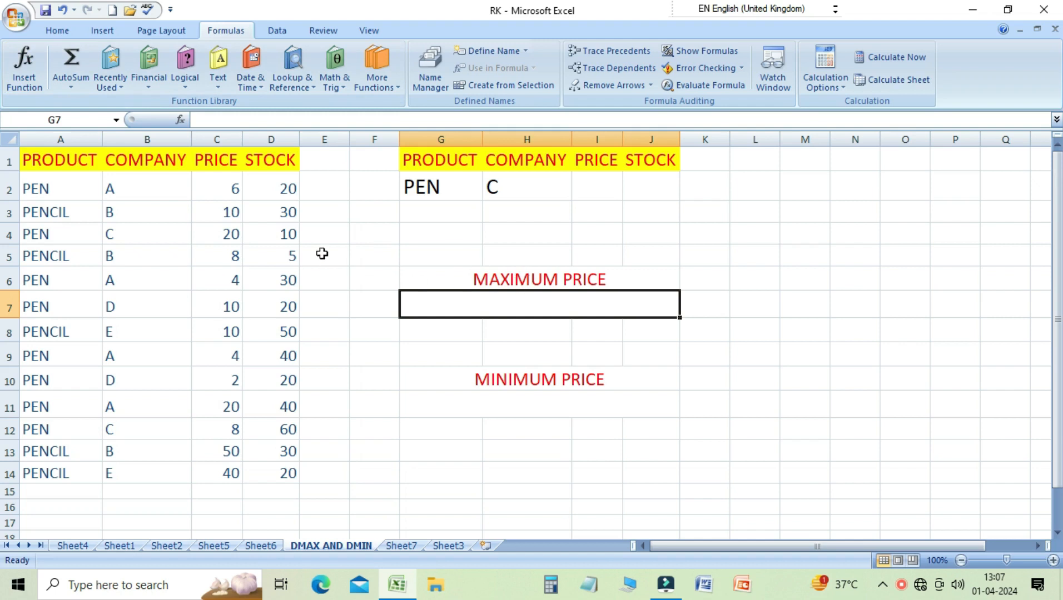
{"action": "left_click", "coordinate": [332, 239]}
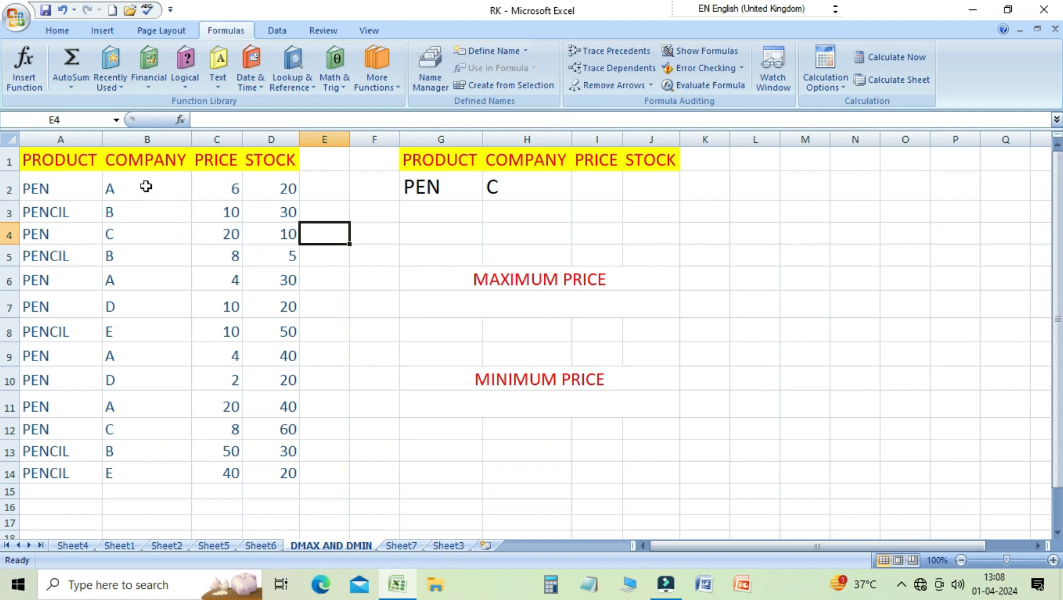
{"action": "left_click", "coordinate": [77, 162]}
{"action": "left_click", "coordinate": [132, 174]}
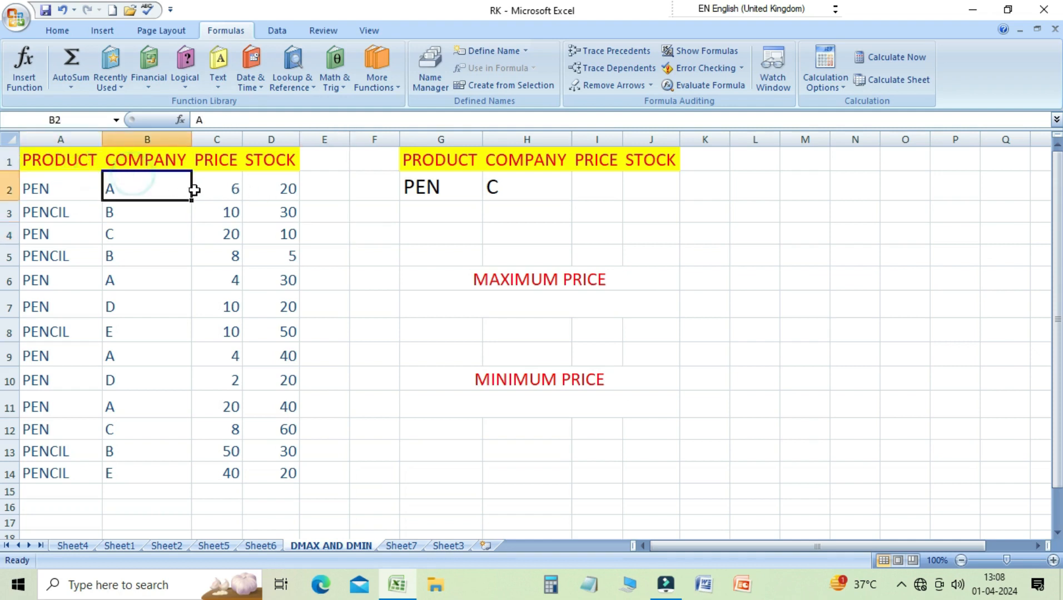
{"action": "left_click", "coordinate": [210, 189]}
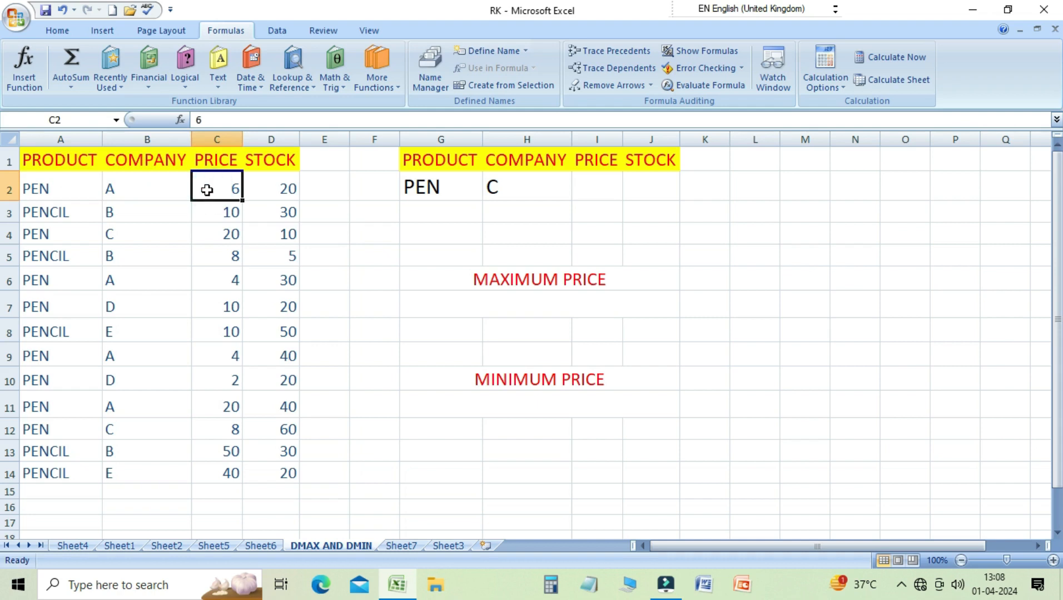
{"action": "left_click", "coordinate": [55, 190]}
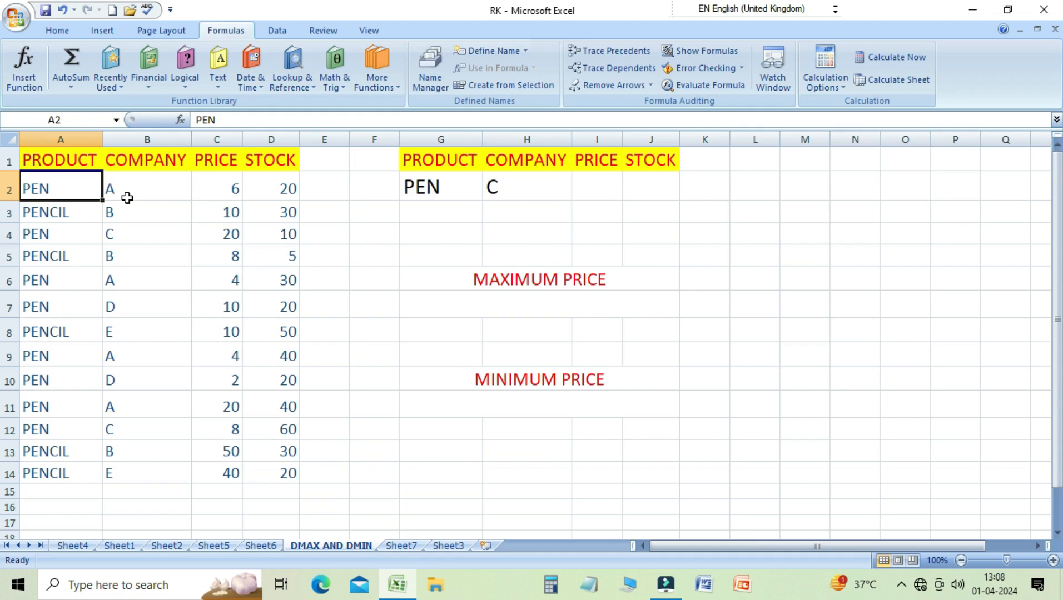
Step: Enter the formula =MAX(C1:C14) in cell E4 to find the highest value in the PRICE column
{"action": "left_click", "coordinate": [335, 240]}
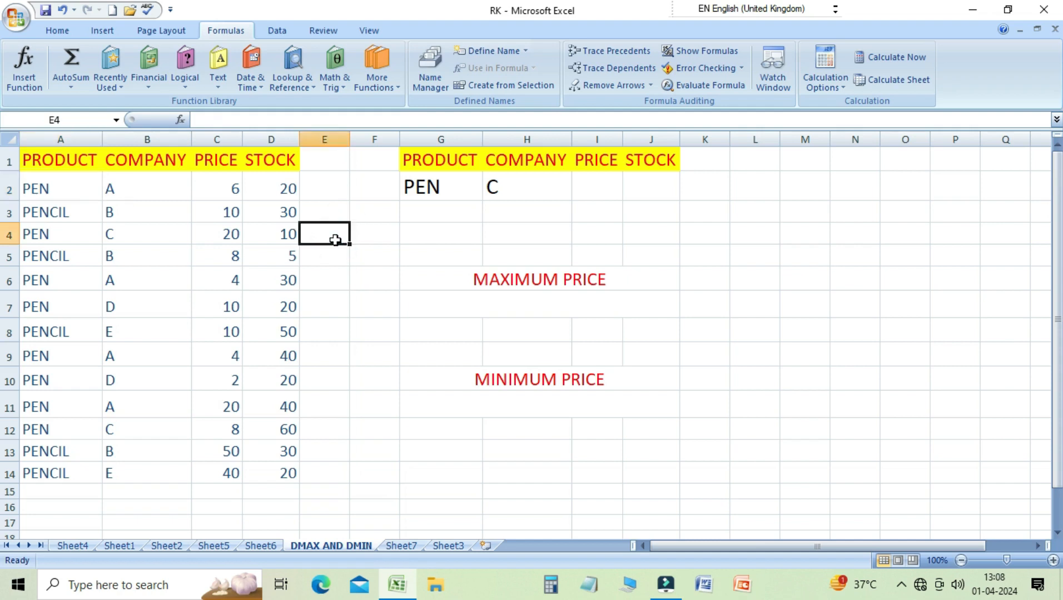
{"action": "type", "text": "=max"}
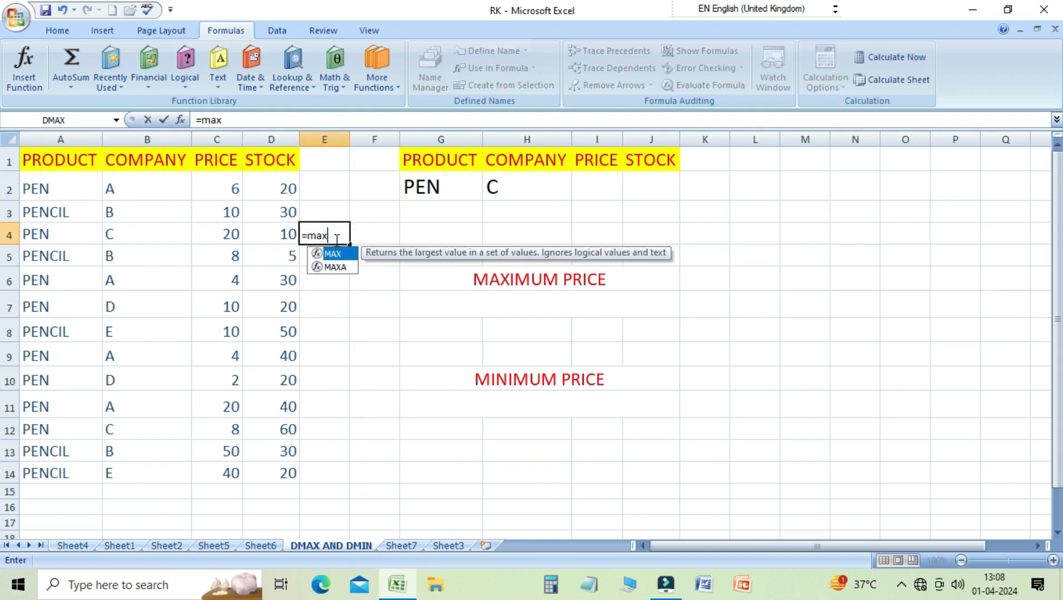
{"action": "key", "text": "BackSpace"}
{"action": "key", "text": "BackSpace"}
{"action": "key", "text": "BackSpace"}
{"action": "key", "text": "BackSpace"}
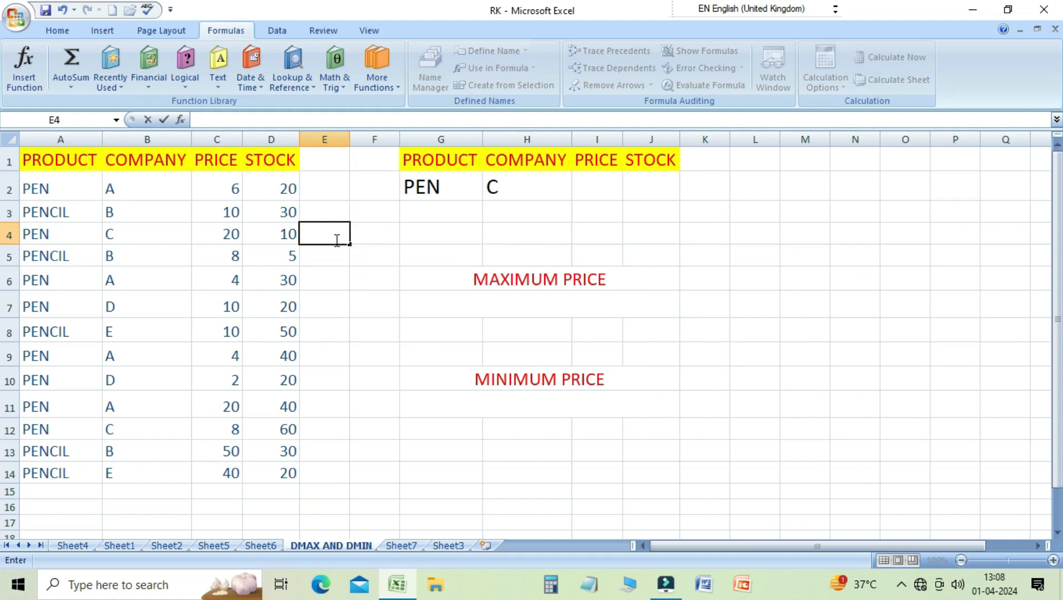
{"action": "type", "text": "=MAX"}
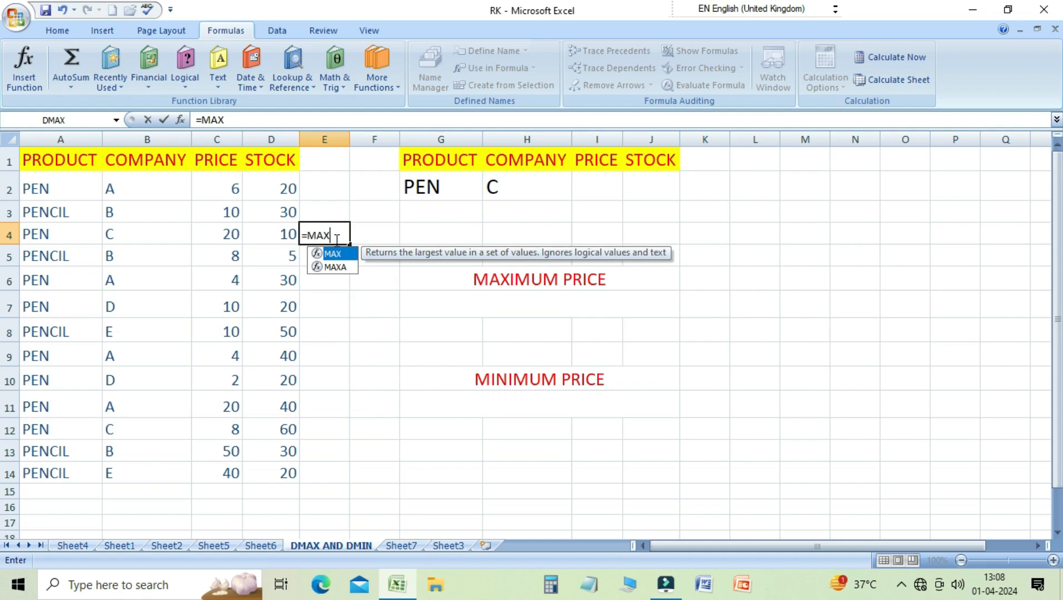
{"action": "type", "text": "("}
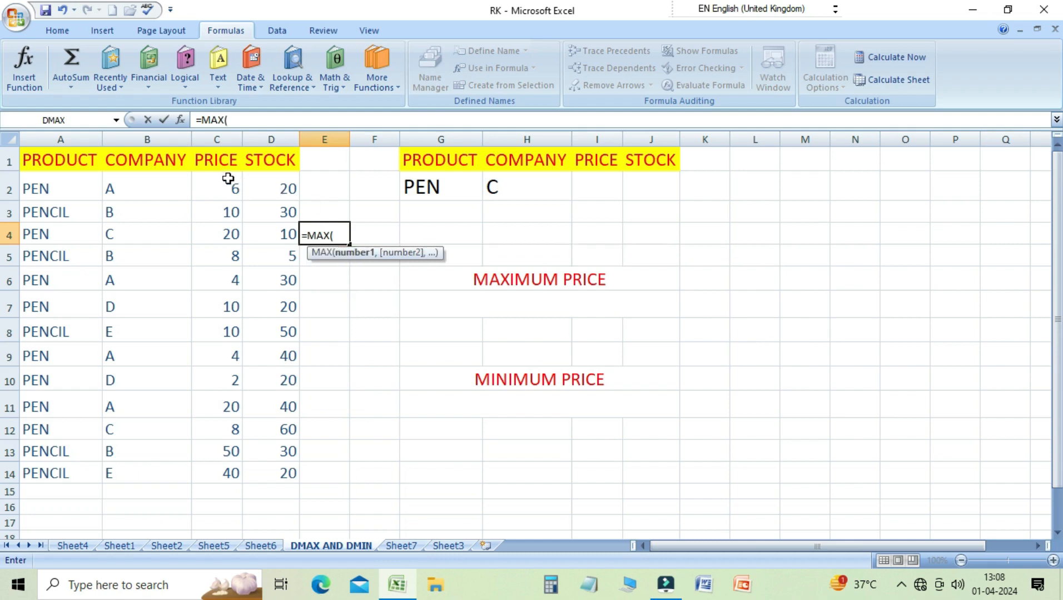
{"action": "left_click_drag", "start_coordinate": [229, 162], "coordinate": [234, 473]}
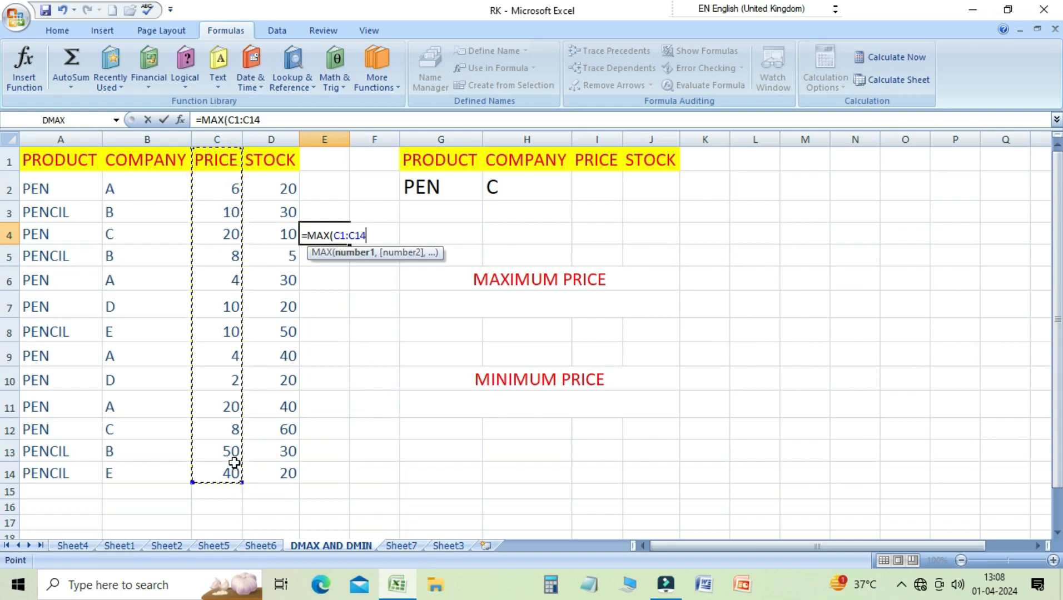
{"action": "type", "text": ")"}
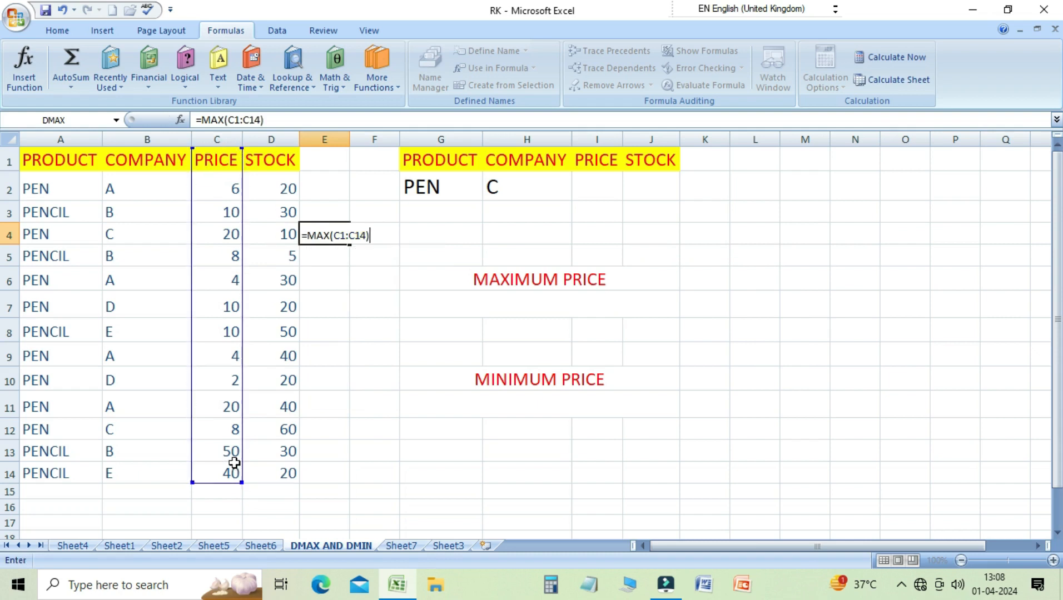
{"action": "key", "text": "Return"}
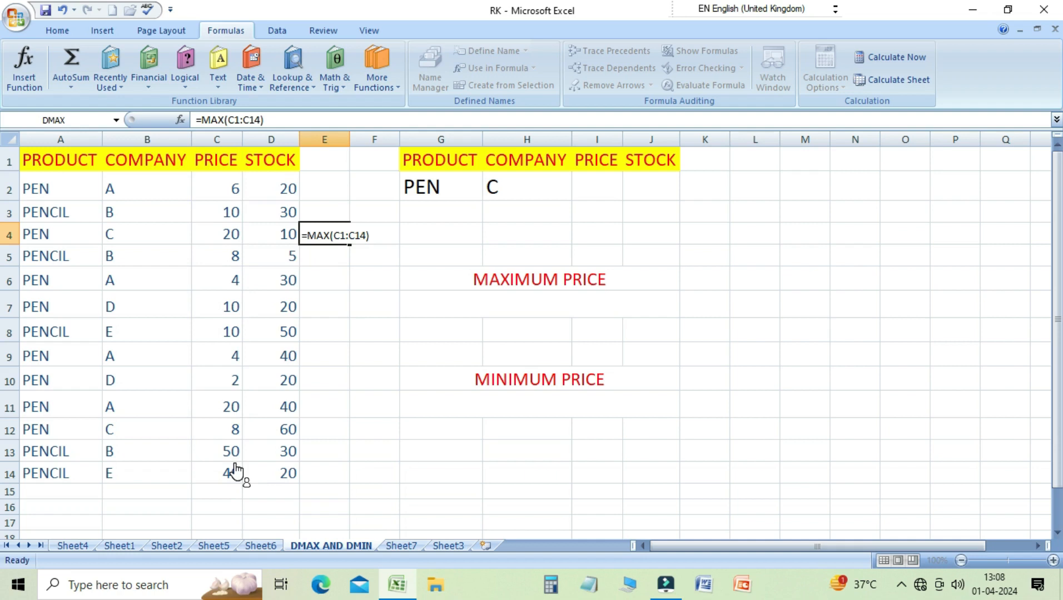
{"action": "key", "text": "Return"}
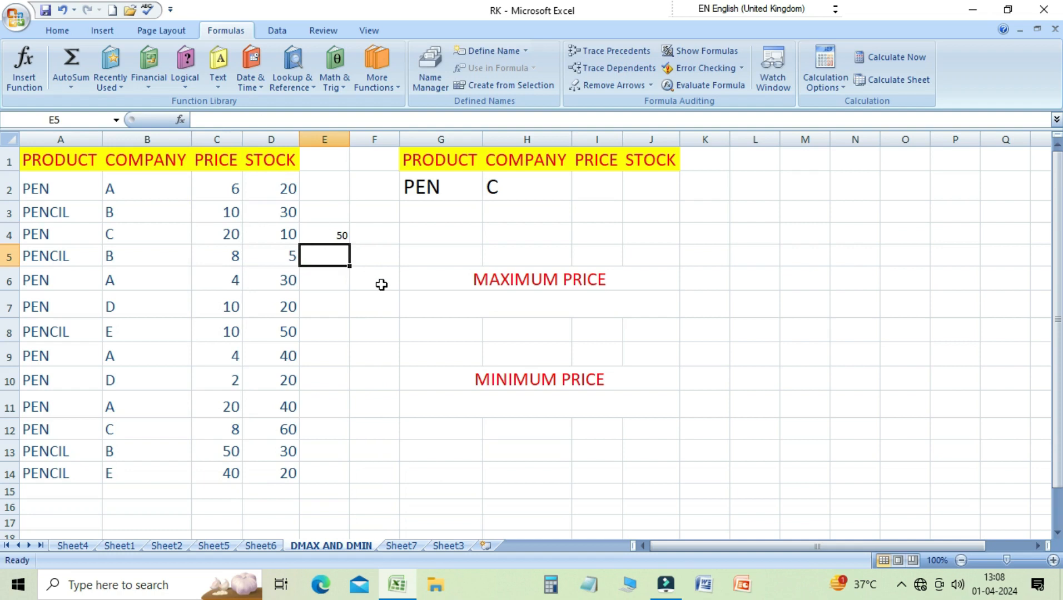
Step: Enter the formula =MIN(C1:C14) in cell E5 to find the lowest value in the PRICE column
{"action": "type", "text": "=MIN"}
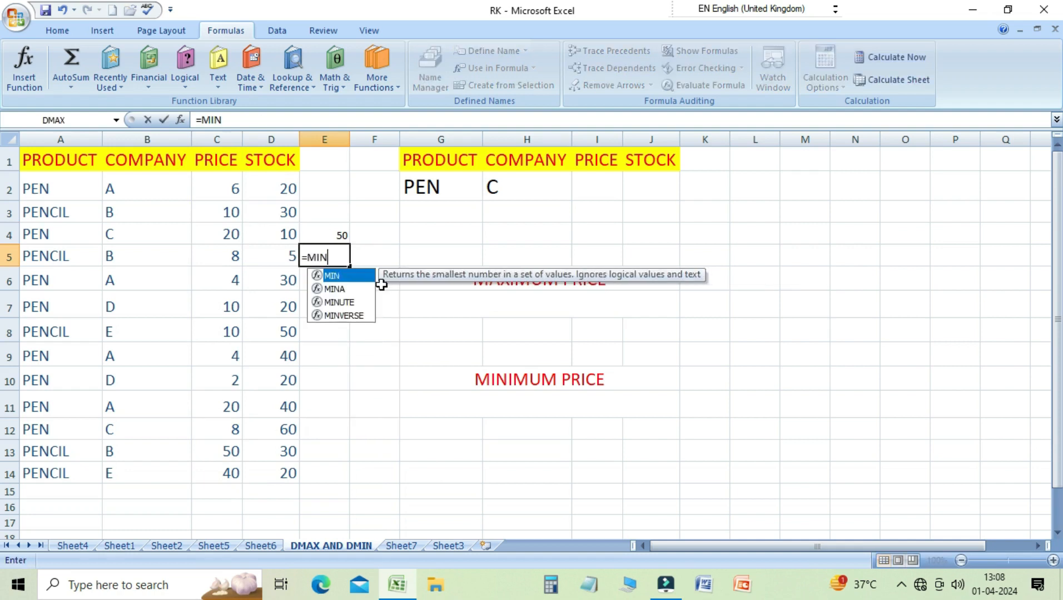
{"action": "type", "text": "("}
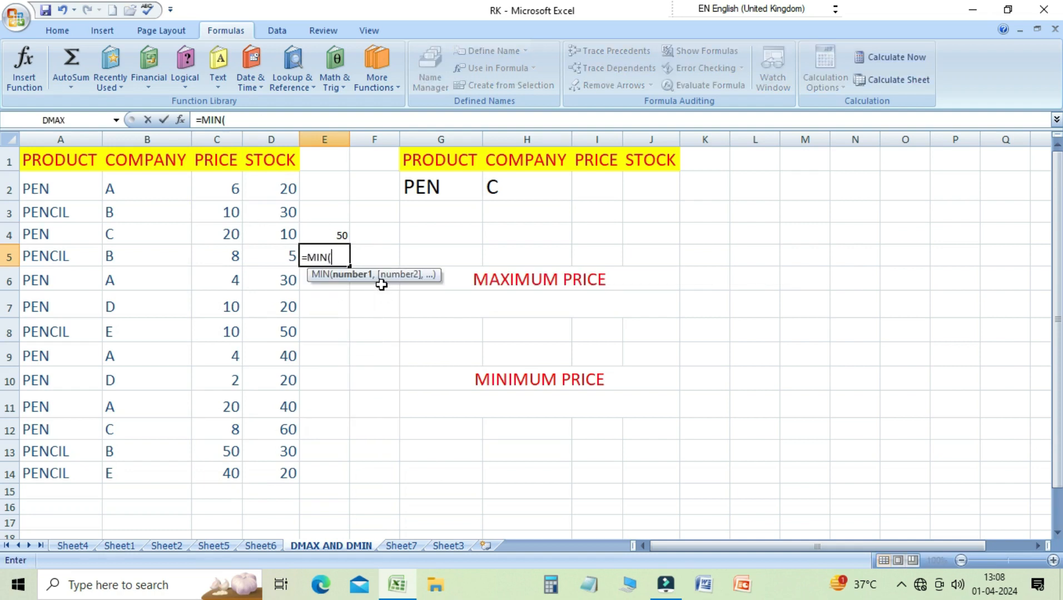
{"action": "left_click", "coordinate": [228, 165]}
{"action": "left_click_drag", "start_coordinate": [228, 165], "coordinate": [213, 472]}
{"action": "type", "text": ")"}
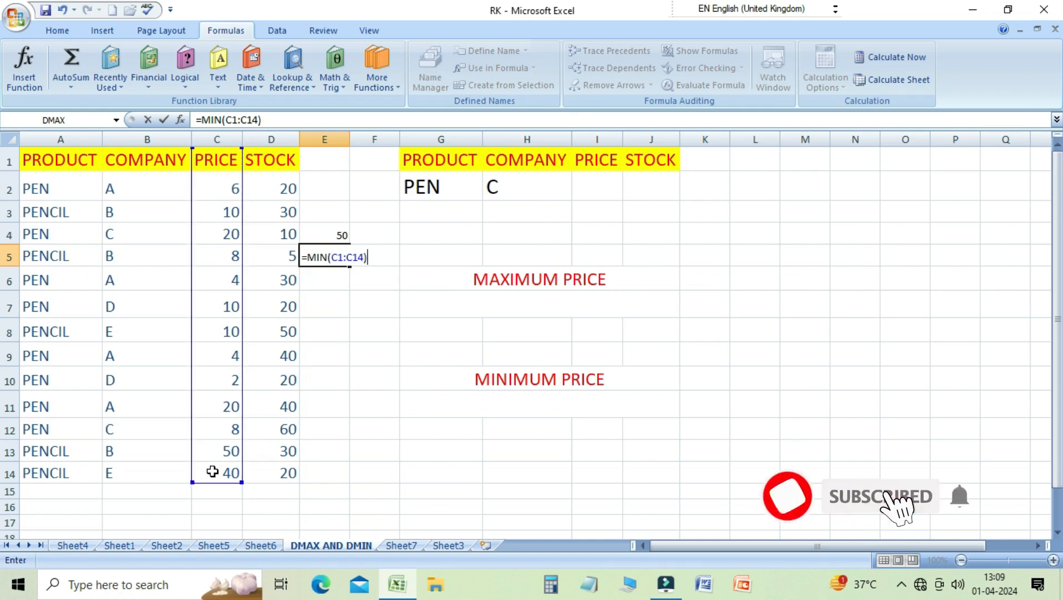
{"action": "key", "text": "Return"}
{"action": "key", "text": "Up"}
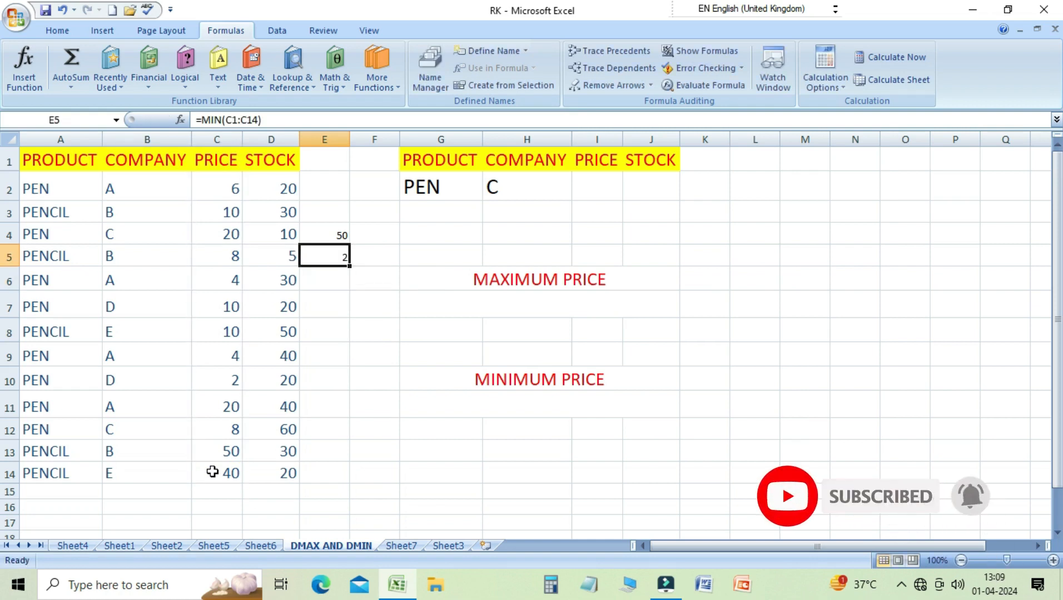
{"action": "key", "text": "Up"}
{"action": "key", "text": "Down"}
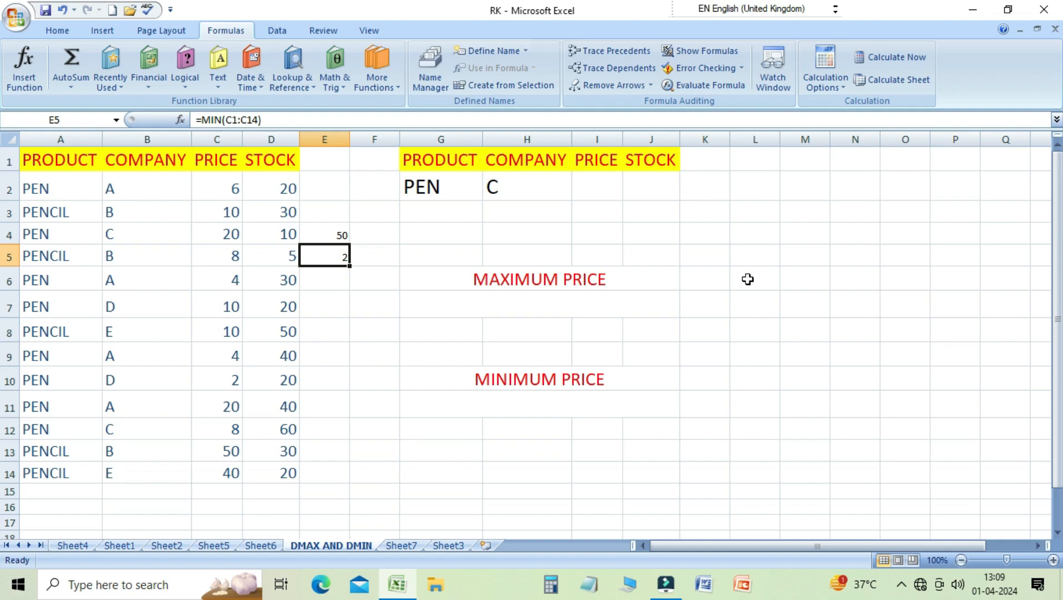
{"action": "left_click", "coordinate": [453, 187]}
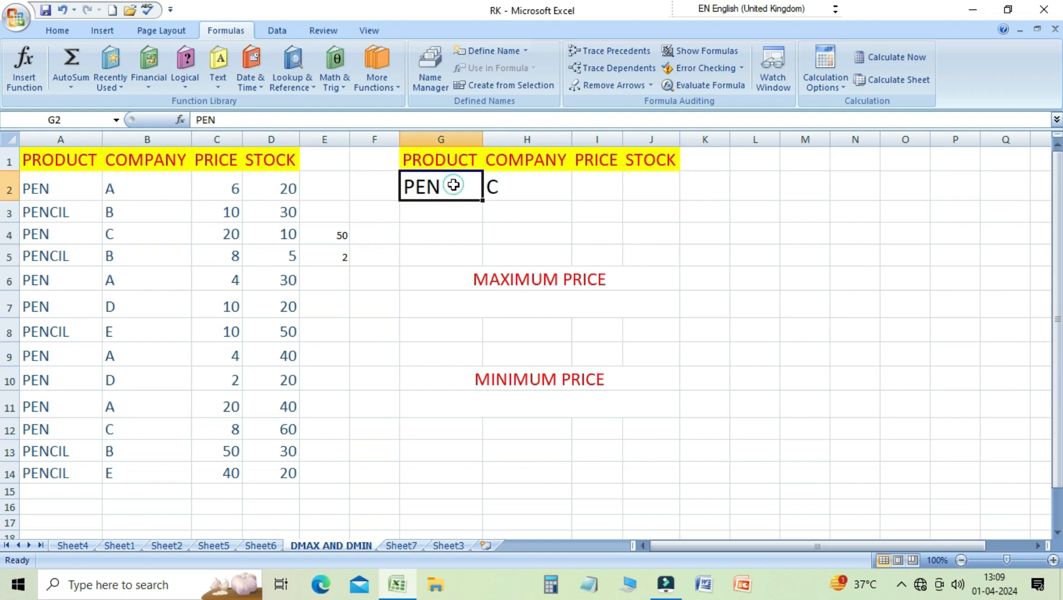
{"action": "left_click", "coordinate": [526, 186]}
{"action": "left_click", "coordinate": [591, 191]}
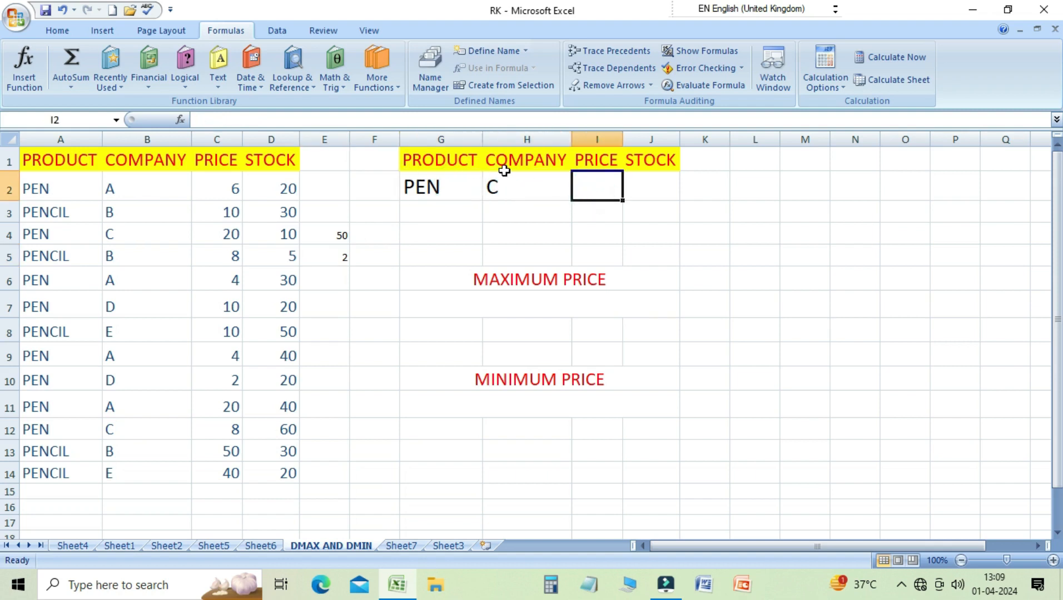
{"action": "left_click", "coordinate": [443, 185]}
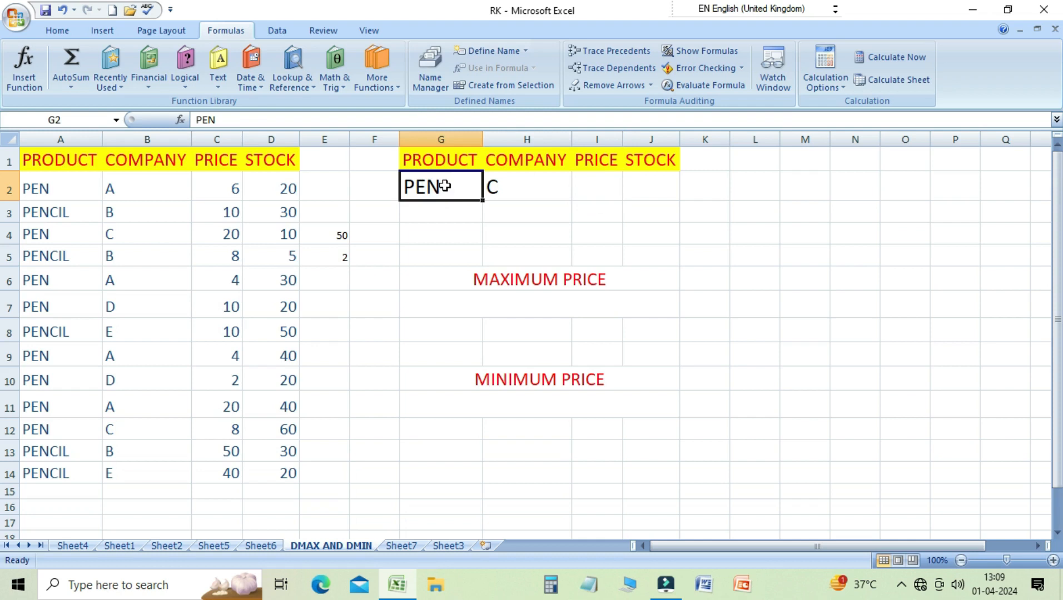
{"action": "left_click", "coordinate": [532, 192]}
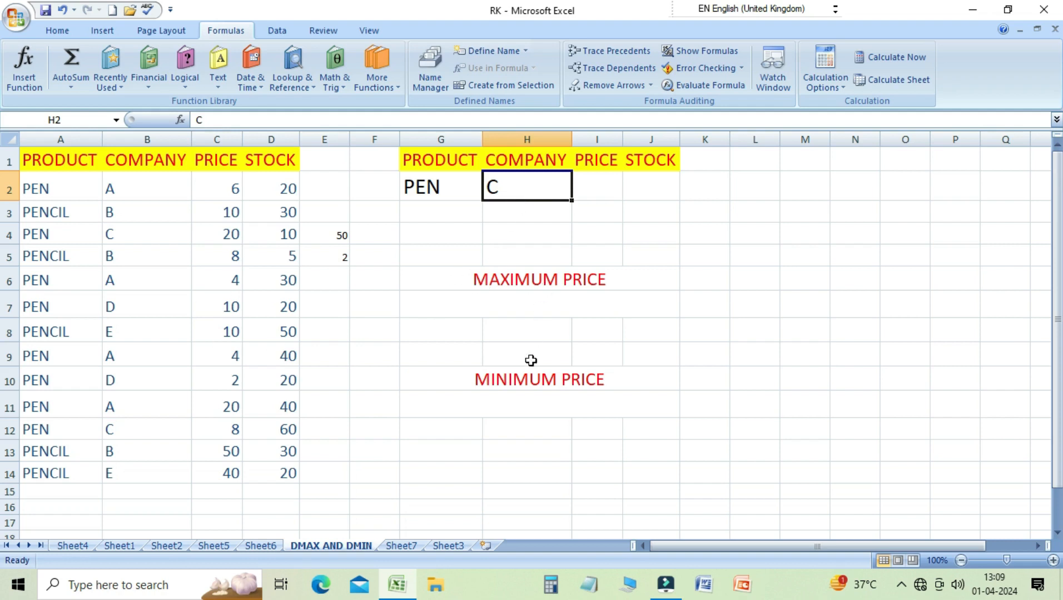
{"action": "left_click", "coordinate": [525, 405]}
Step: Enter =DMAX(A1:D14,C1,G1:H2) in the merged cell G7 under MAXIMUM PRICE, using the product and company criteria
{"action": "left_click", "coordinate": [485, 299]}
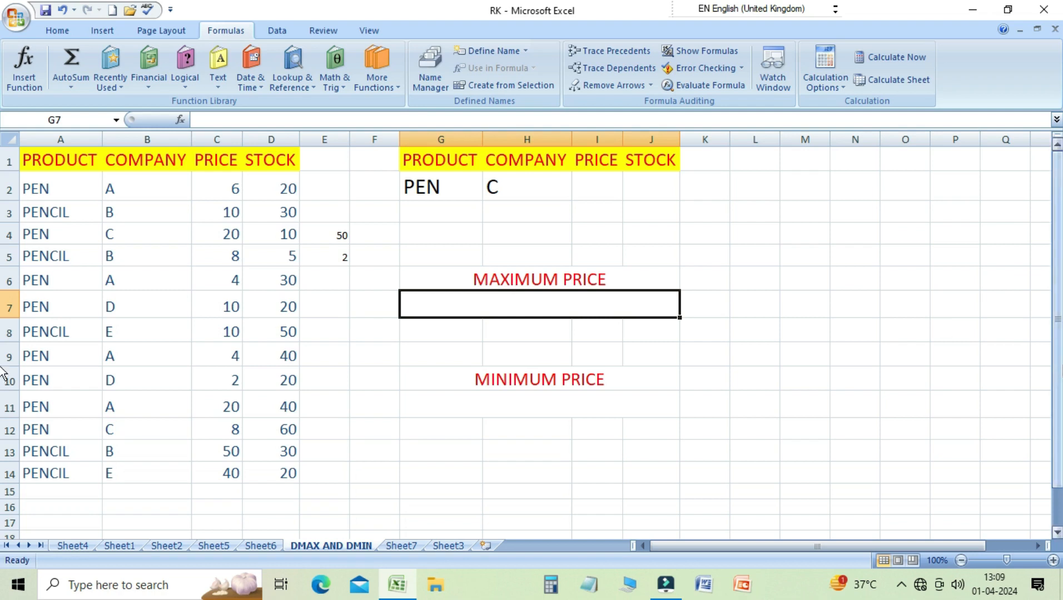
{"action": "type", "text": "="}
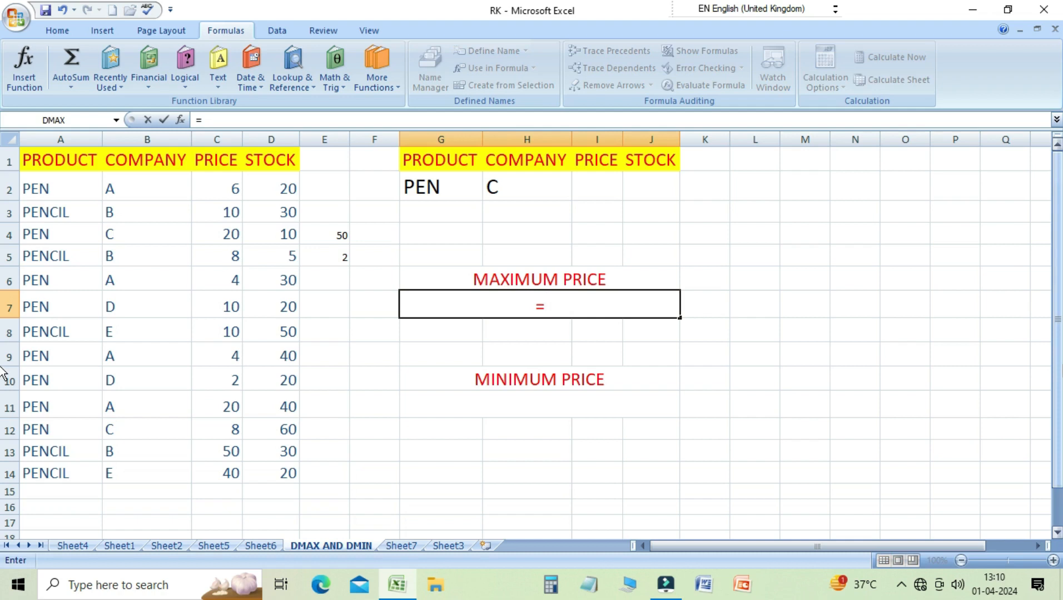
{"action": "type", "text": "DMAX"}
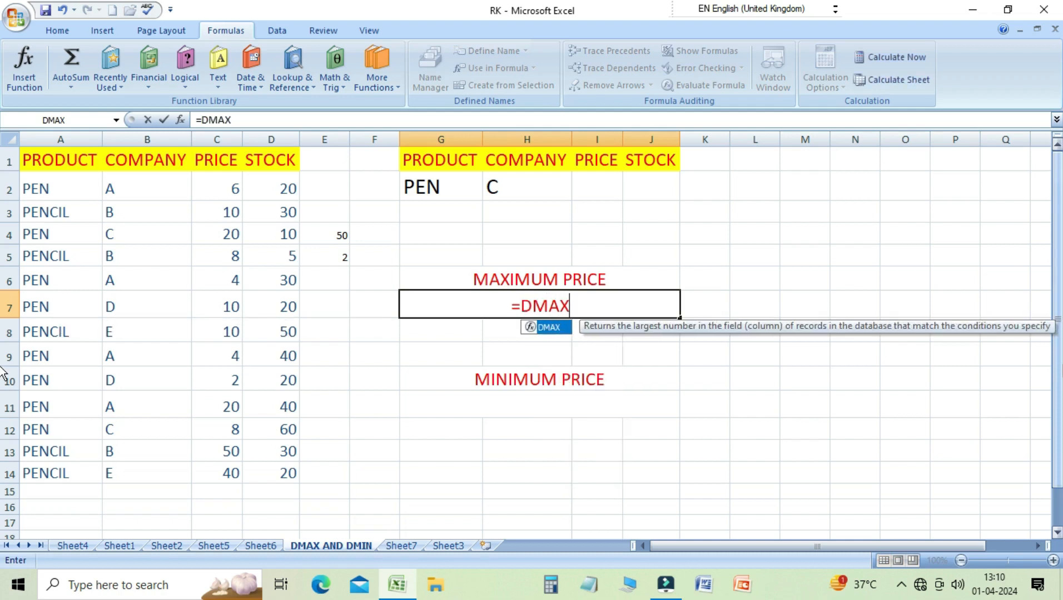
{"action": "type", "text": "("}
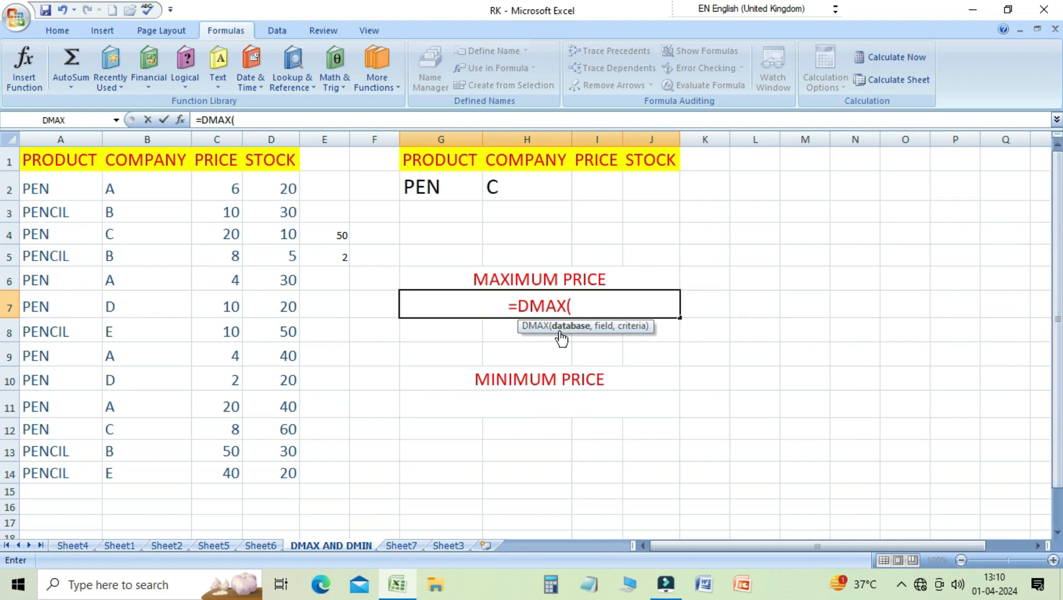
{"action": "left_click_drag", "start_coordinate": [63, 161], "coordinate": [273, 465]}
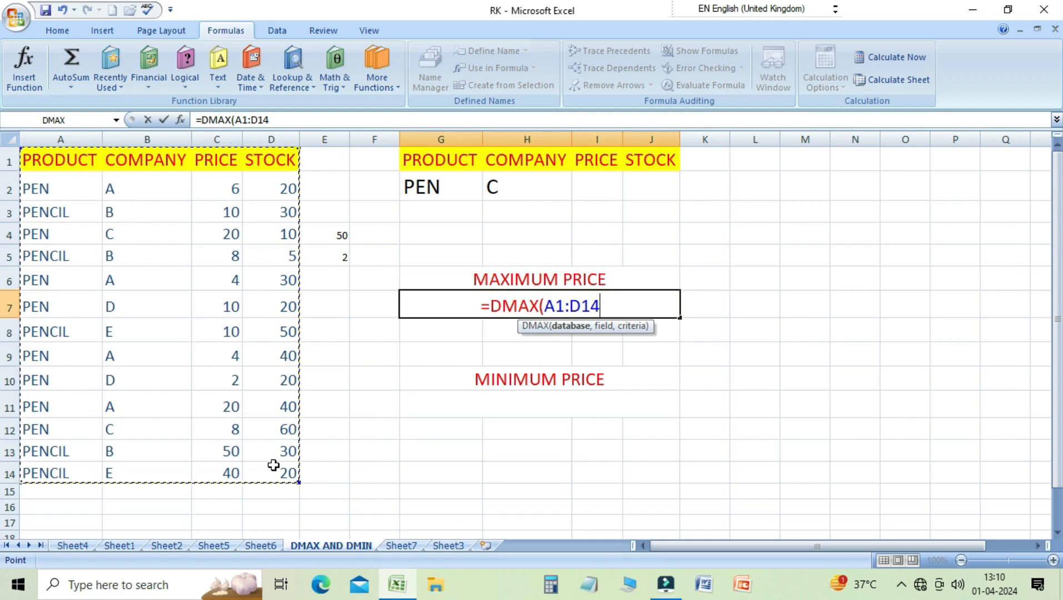
{"action": "type", "text": ","}
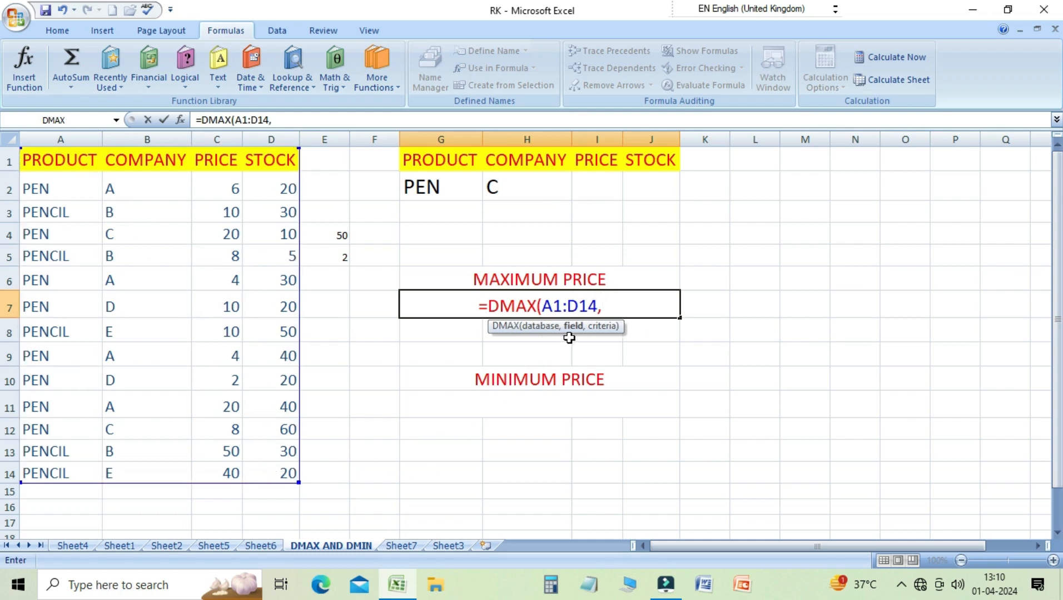
{"action": "left_click", "coordinate": [225, 160]}
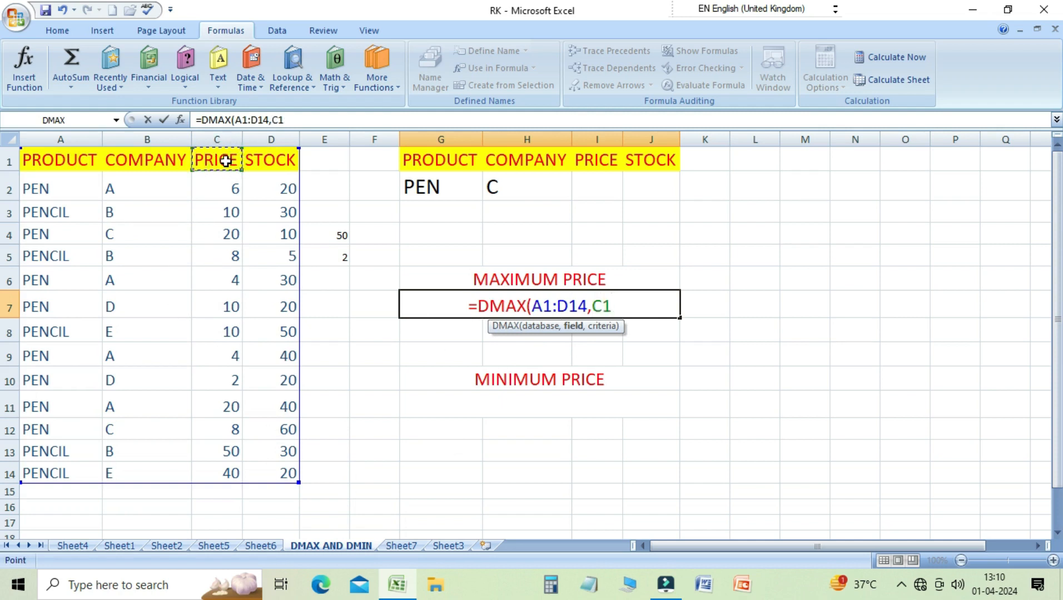
{"action": "type", "text": ","}
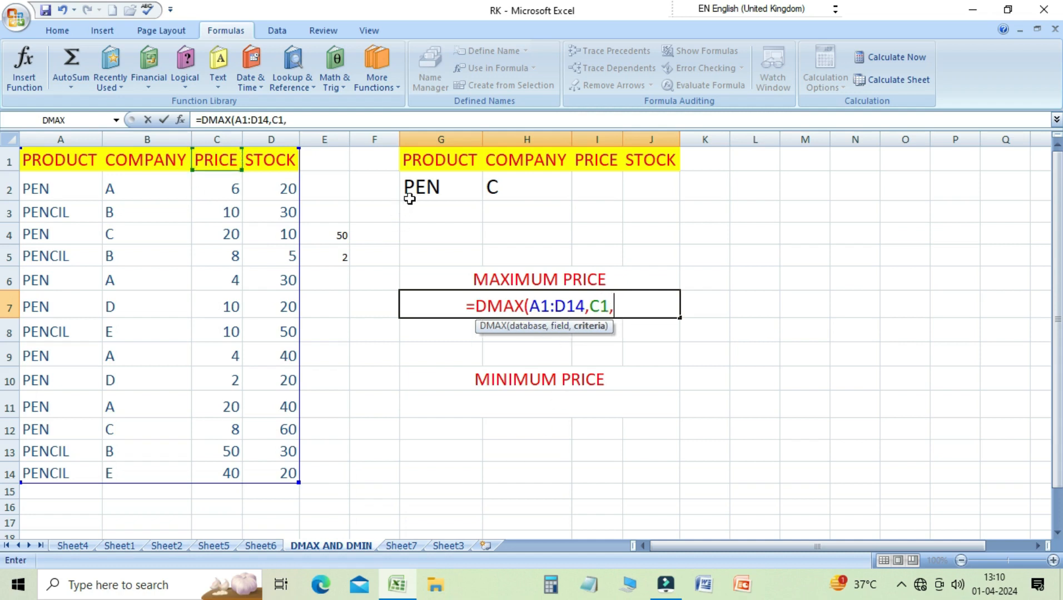
{"action": "left_click_drag", "start_coordinate": [441, 167], "coordinate": [493, 180]}
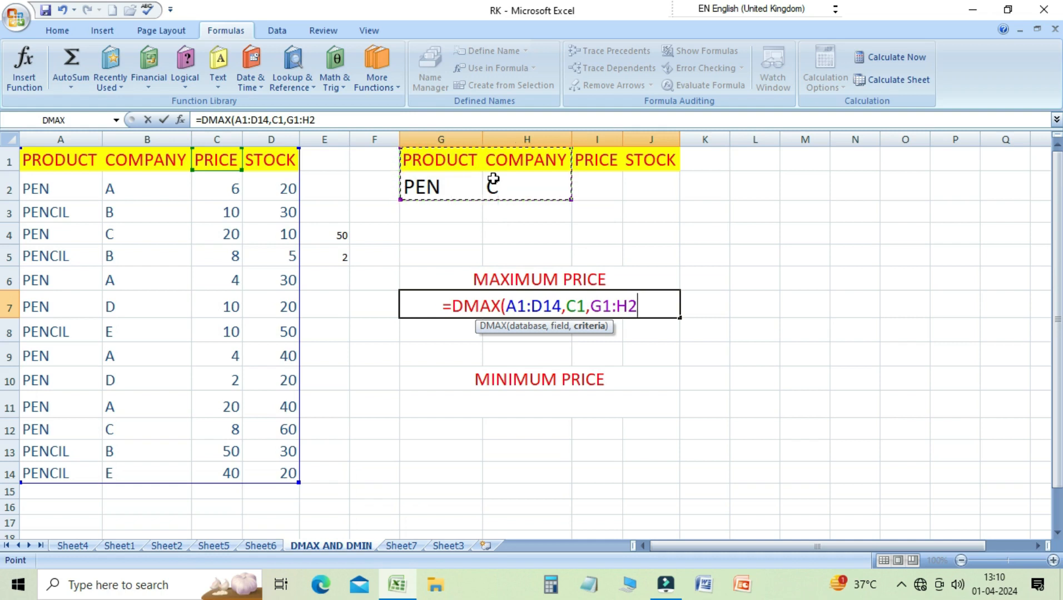
{"action": "type", "text": ")"}
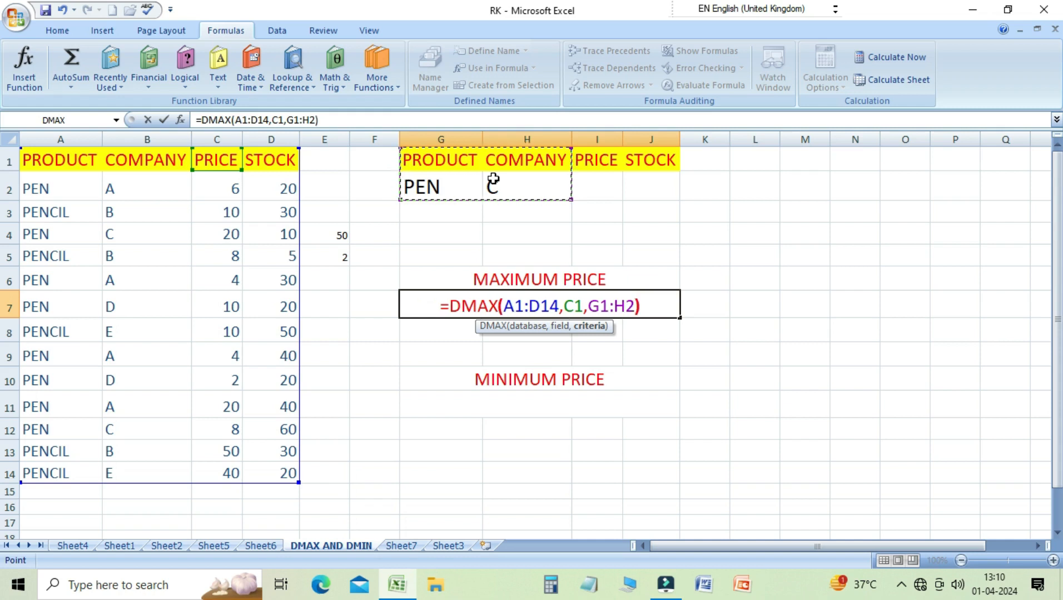
{"action": "key", "text": "Return"}
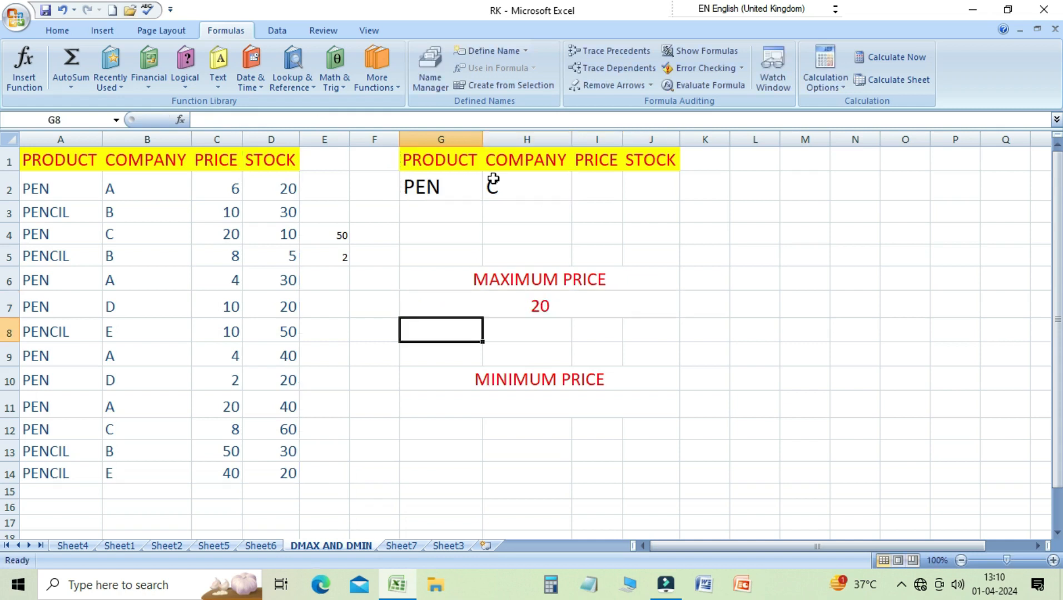
{"action": "key", "text": "Up"}
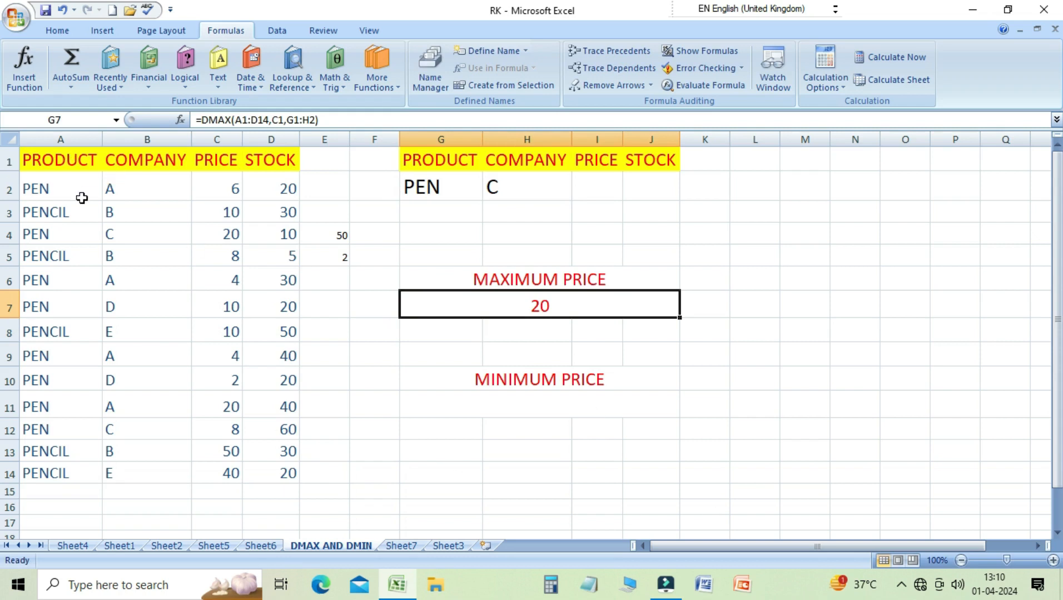
Step: Compare the company C pen rows and their prices with the PEN and C criteria and the maximum price result
{"action": "left_click", "coordinate": [145, 237]}
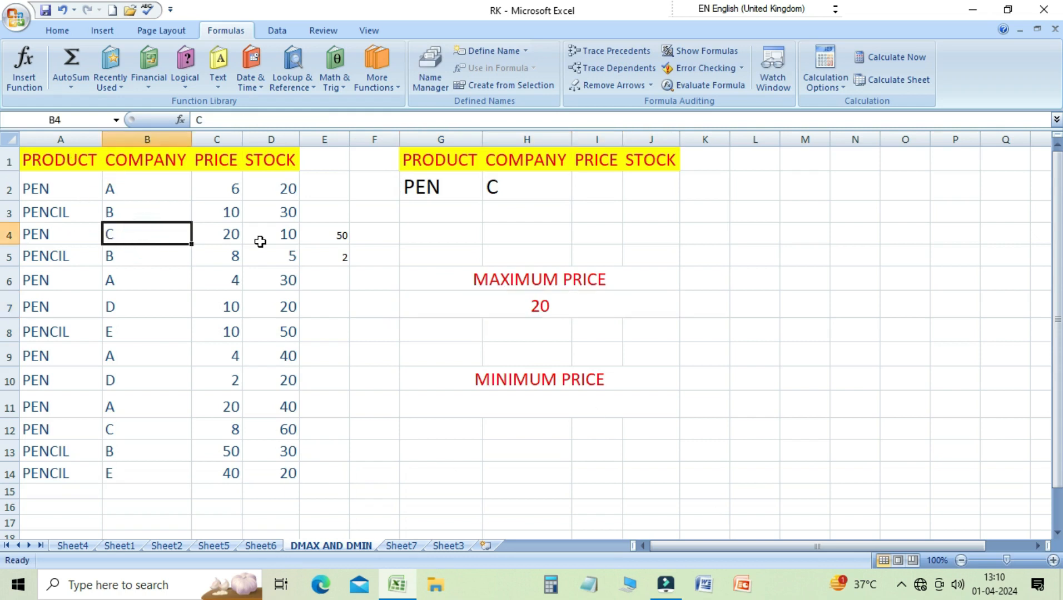
{"action": "left_click", "coordinate": [216, 233]}
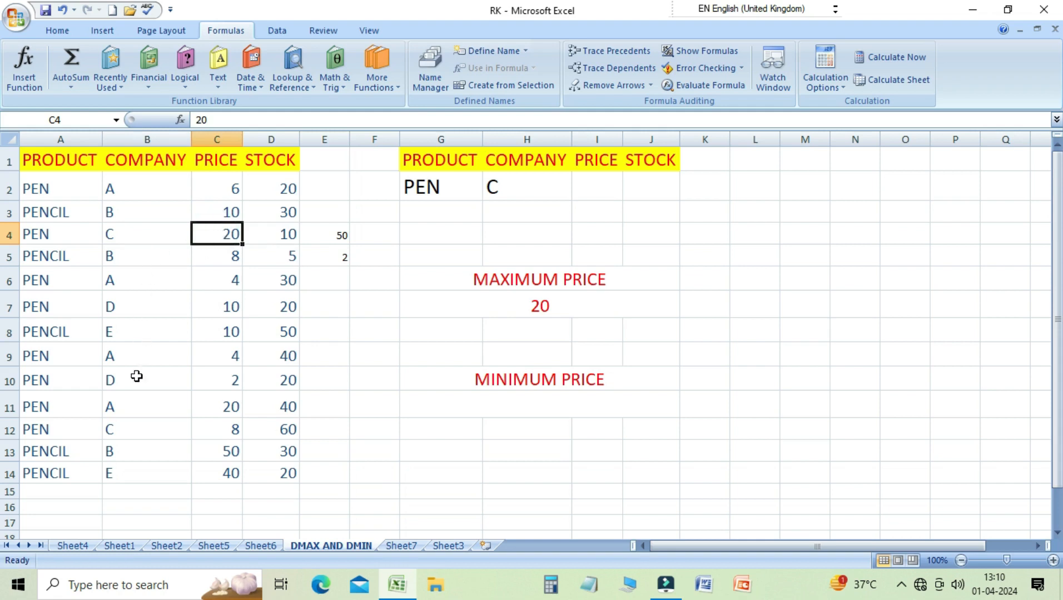
{"action": "left_click", "coordinate": [141, 424]}
{"action": "left_click", "coordinate": [231, 431]}
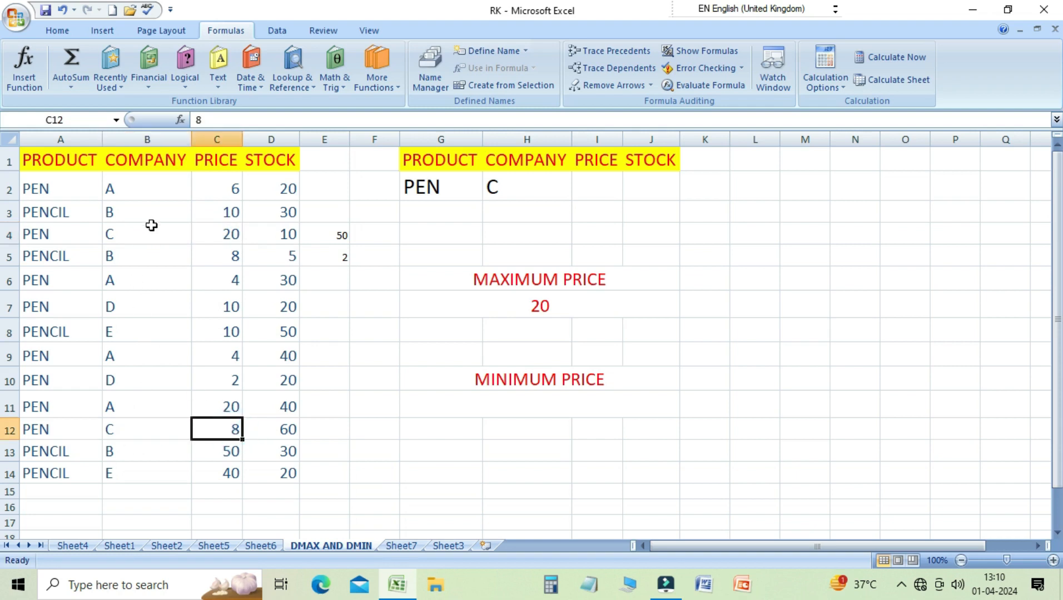
{"action": "double_click", "coordinate": [149, 245]}
{"action": "left_click", "coordinate": [233, 238]}
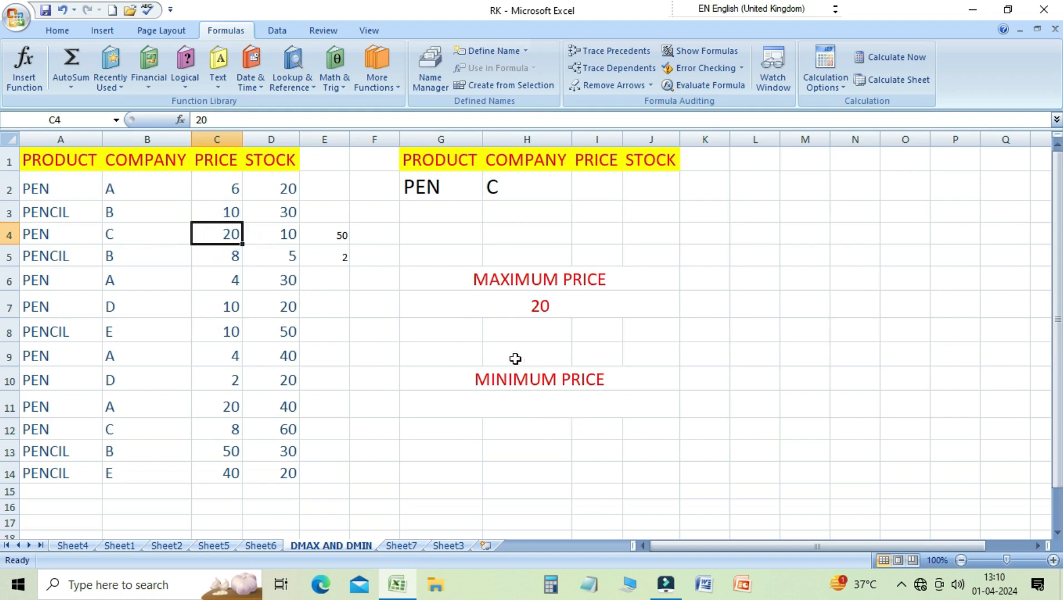
{"action": "left_click", "coordinate": [422, 188]}
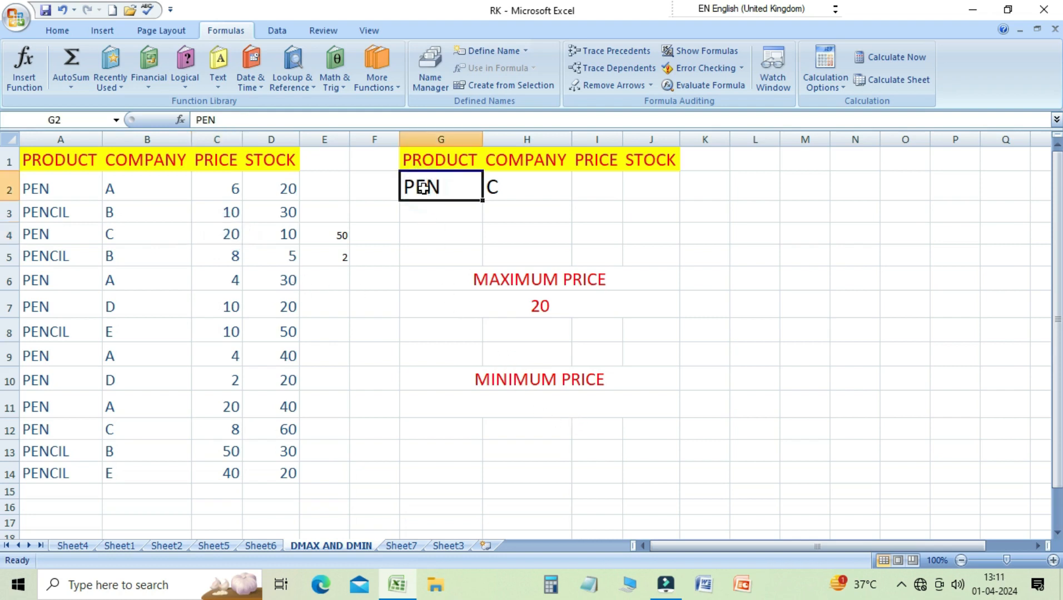
{"action": "left_click", "coordinate": [507, 187]}
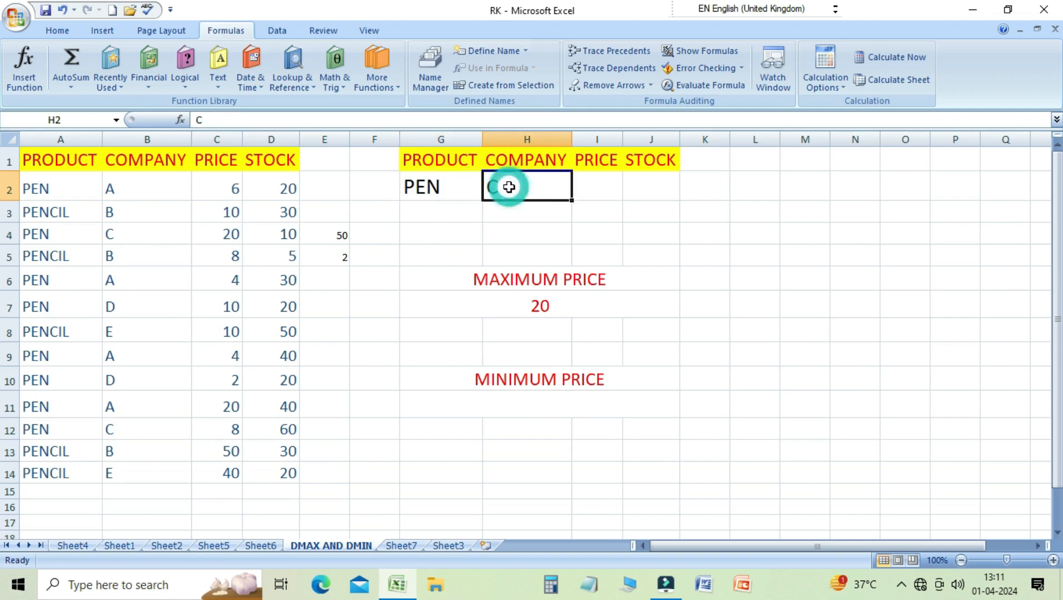
{"action": "left_click", "coordinate": [532, 309]}
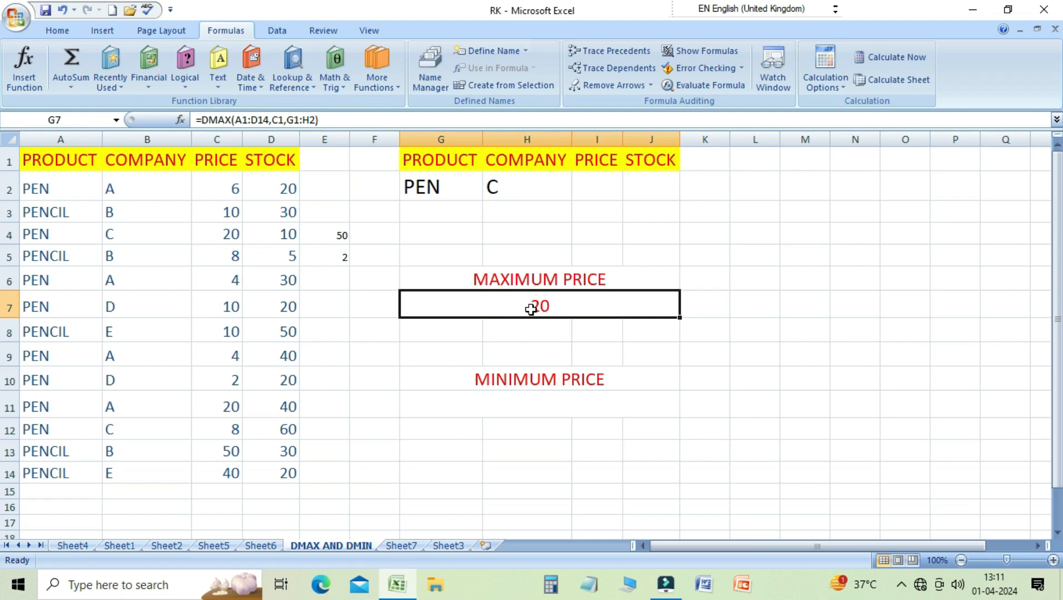
Step: Enter =DMIN(A1:D14,C1,G1:J2) in the merged cell G11 under MINIMUM PRICE, using the criteria table
{"action": "left_click", "coordinate": [498, 407]}
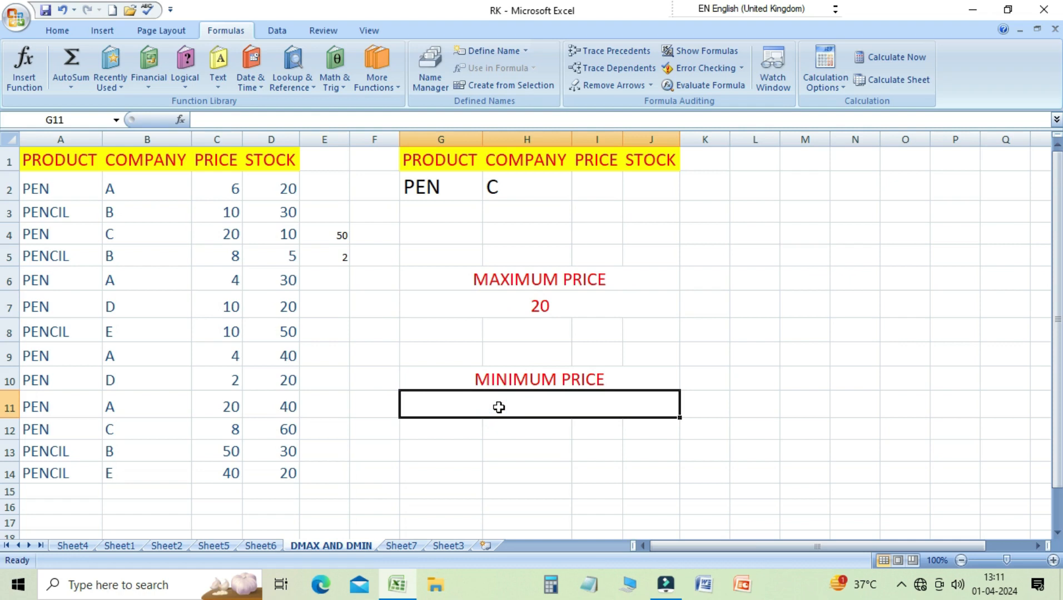
{"action": "type", "text": "=DMIN"}
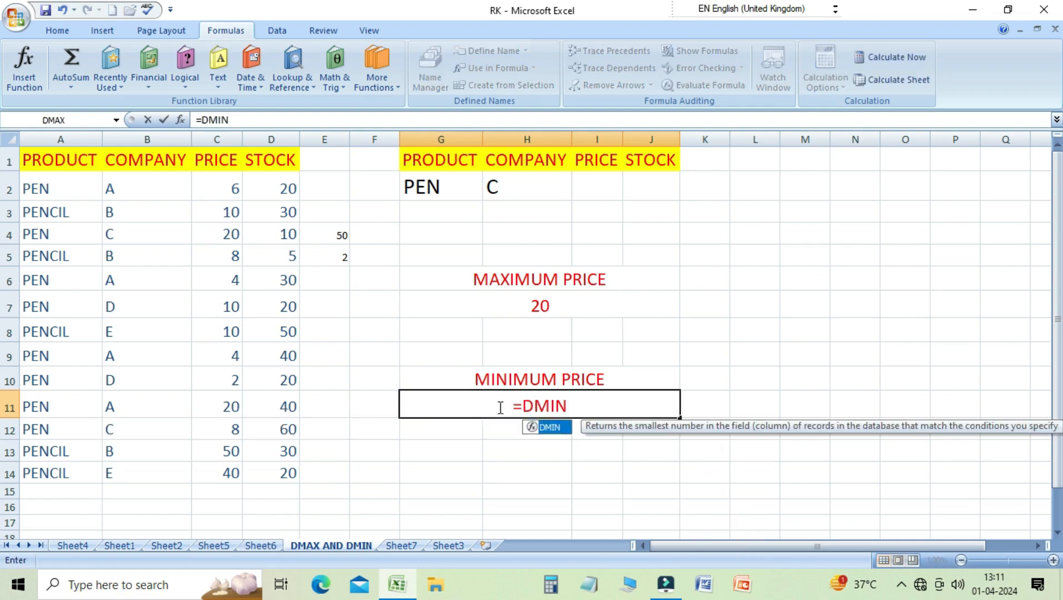
{"action": "type", "text": "("}
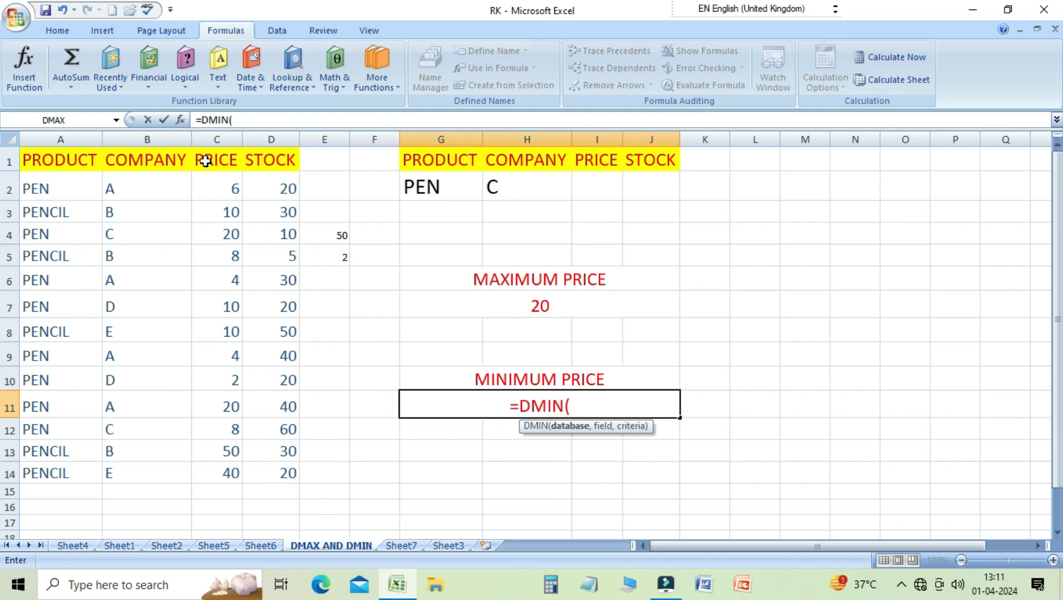
{"action": "left_click", "coordinate": [76, 158]}
{"action": "left_click_drag", "start_coordinate": [77, 159], "coordinate": [279, 467]}
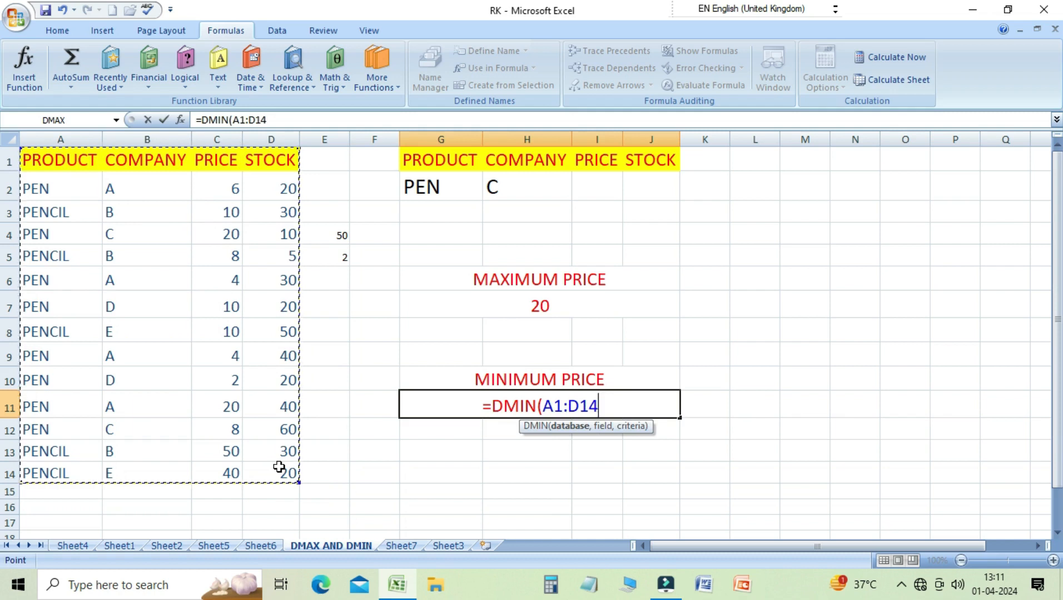
{"action": "type", "text": ","}
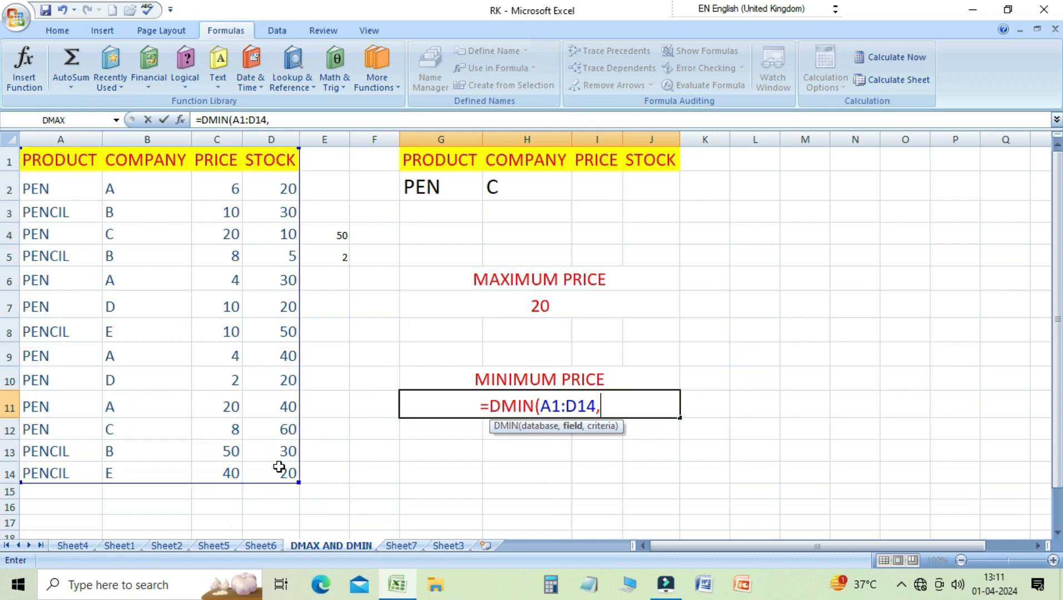
{"action": "left_click", "coordinate": [218, 164]}
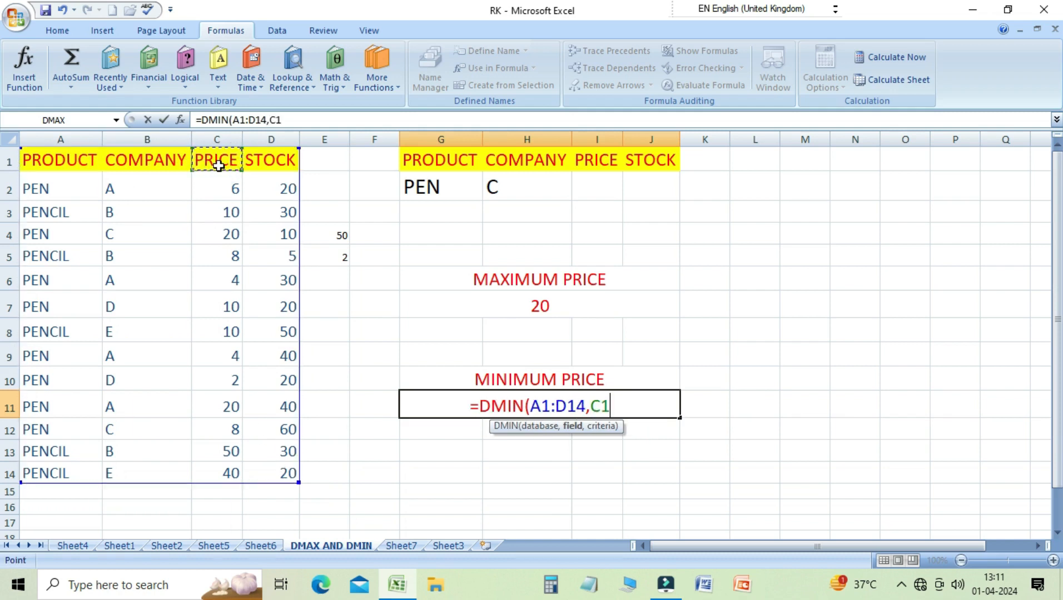
{"action": "type", "text": ","}
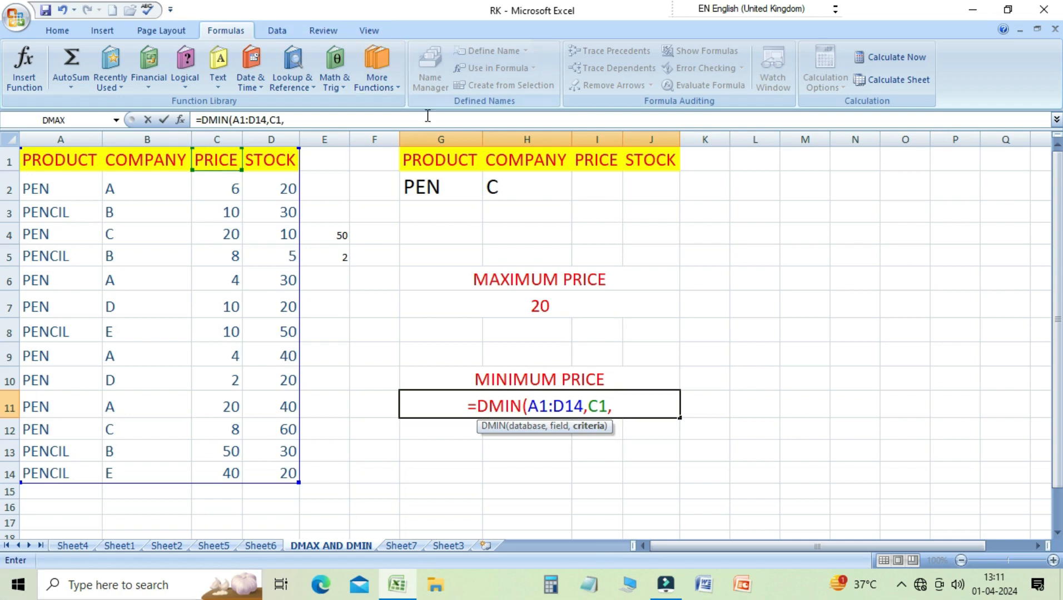
{"action": "left_click", "coordinate": [434, 162]}
{"action": "left_click_drag", "start_coordinate": [435, 162], "coordinate": [643, 181]}
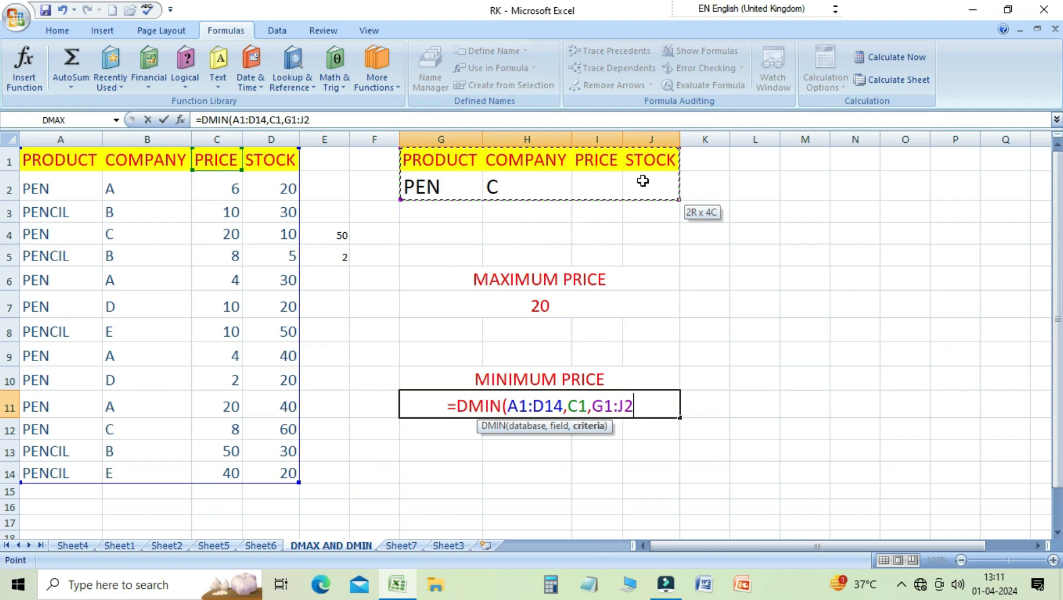
{"action": "type", "text": ")"}
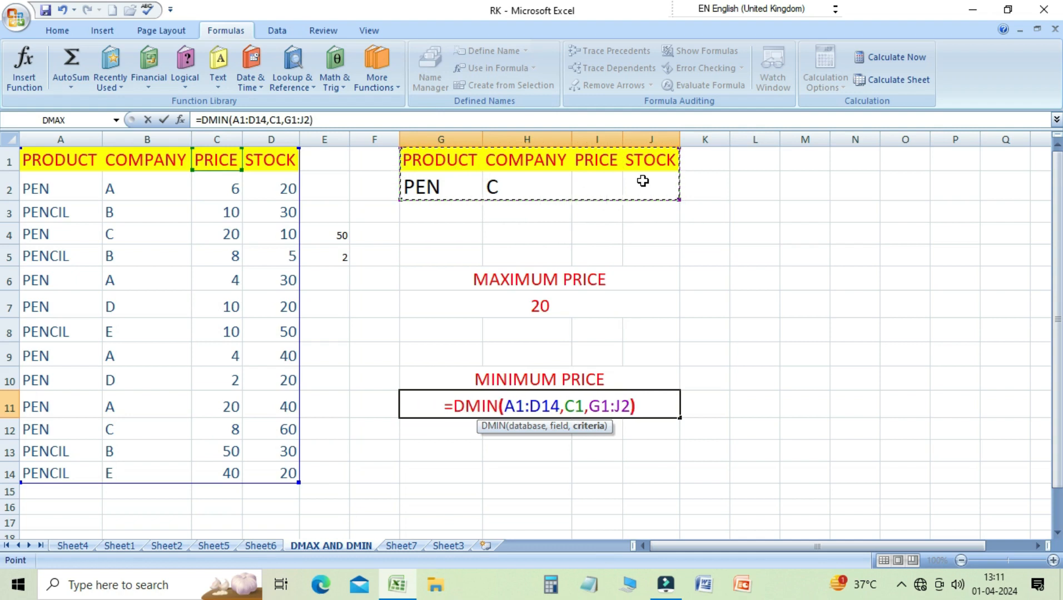
{"action": "key", "text": "Return"}
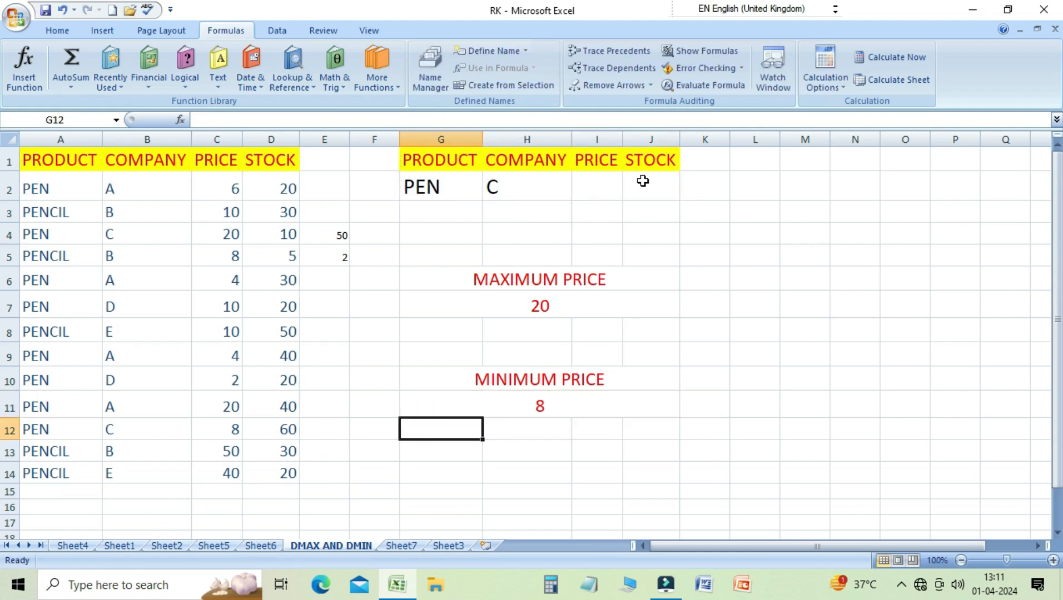
Step: Change the company criterion in H2 to A and check the maximum and minimum price formulas for that company's pens
{"action": "key", "text": "Up"}
{"action": "key", "text": "Right"}
{"action": "key", "text": "Left"}
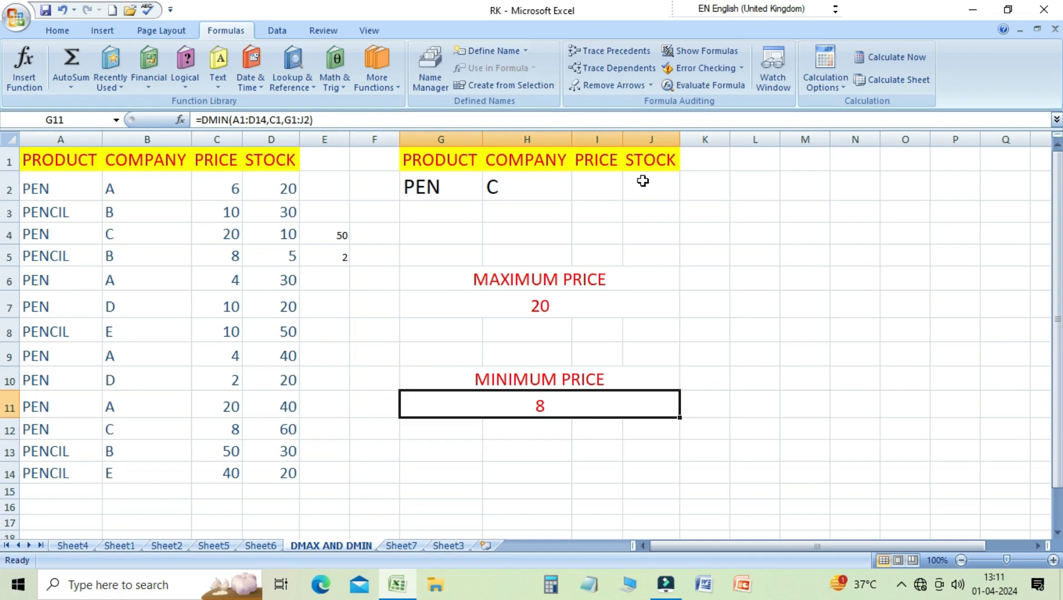
{"action": "key", "text": "Up"}
{"action": "key", "text": "Up"}
{"action": "key", "text": "Up"}
{"action": "key", "text": "Up"}
{"action": "key", "text": "Up"}
{"action": "key", "text": "Up"}
{"action": "key", "text": "Up"}
{"action": "key", "text": "Up"}
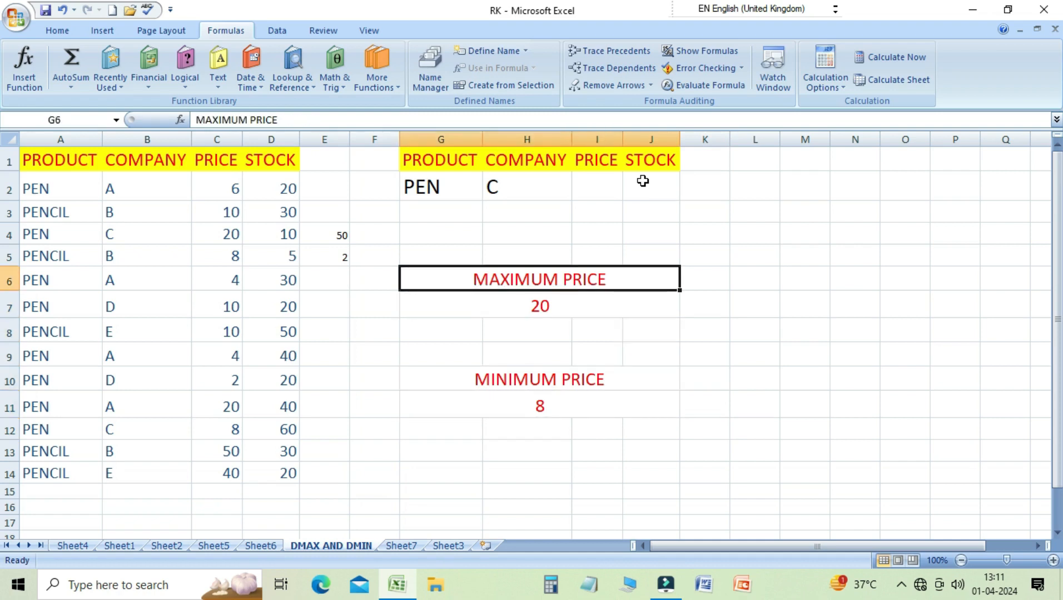
{"action": "key", "text": "Left"}
{"action": "key", "text": "Left"}
{"action": "key", "text": "Up"}
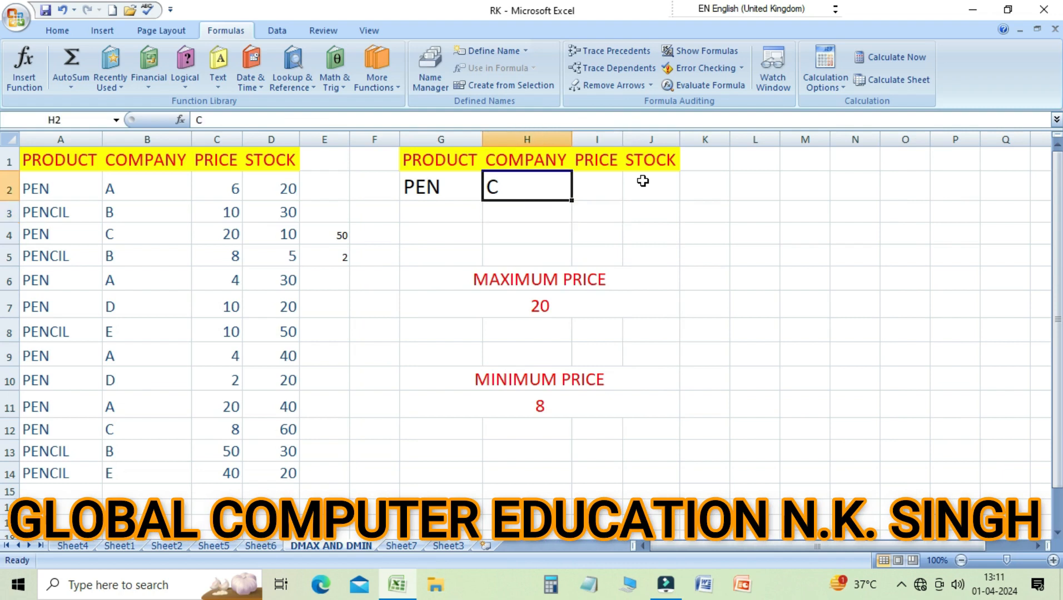
{"action": "type", "text": "A"}
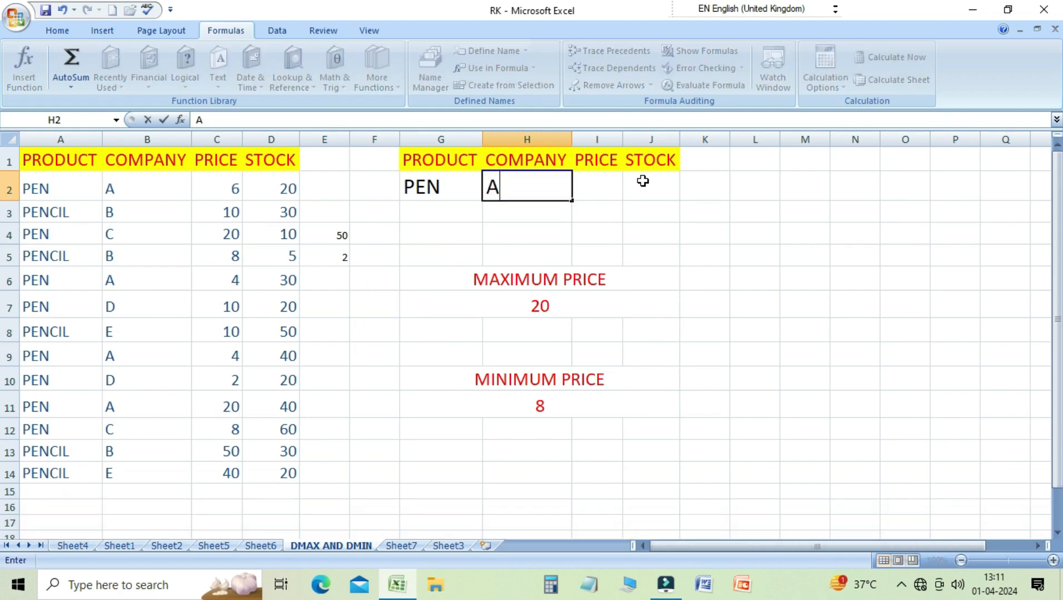
{"action": "key", "text": "Return"}
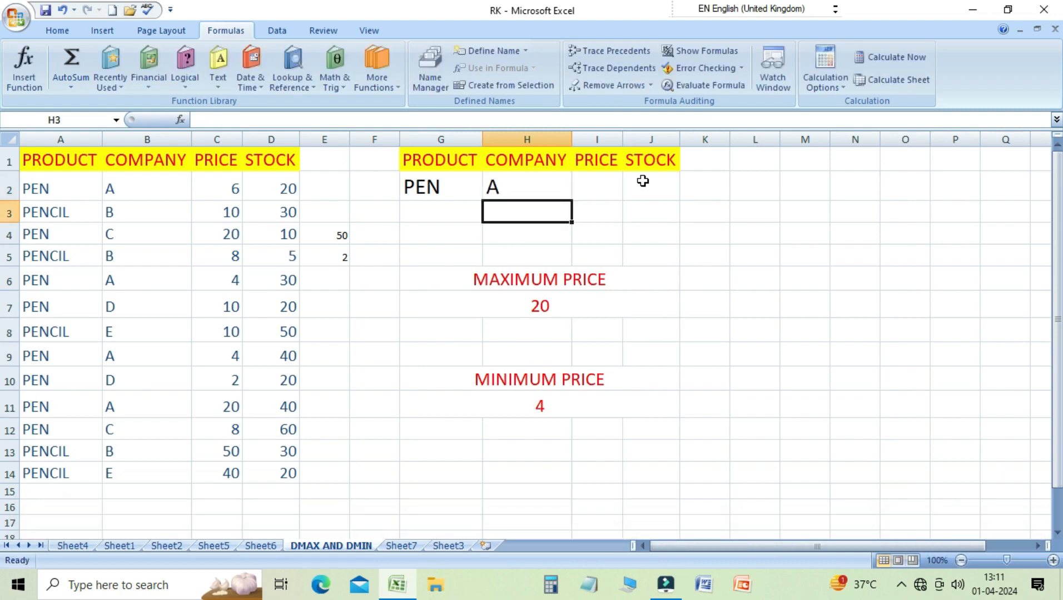
{"action": "left_click", "coordinate": [546, 309]}
{"action": "left_click", "coordinate": [540, 406]}
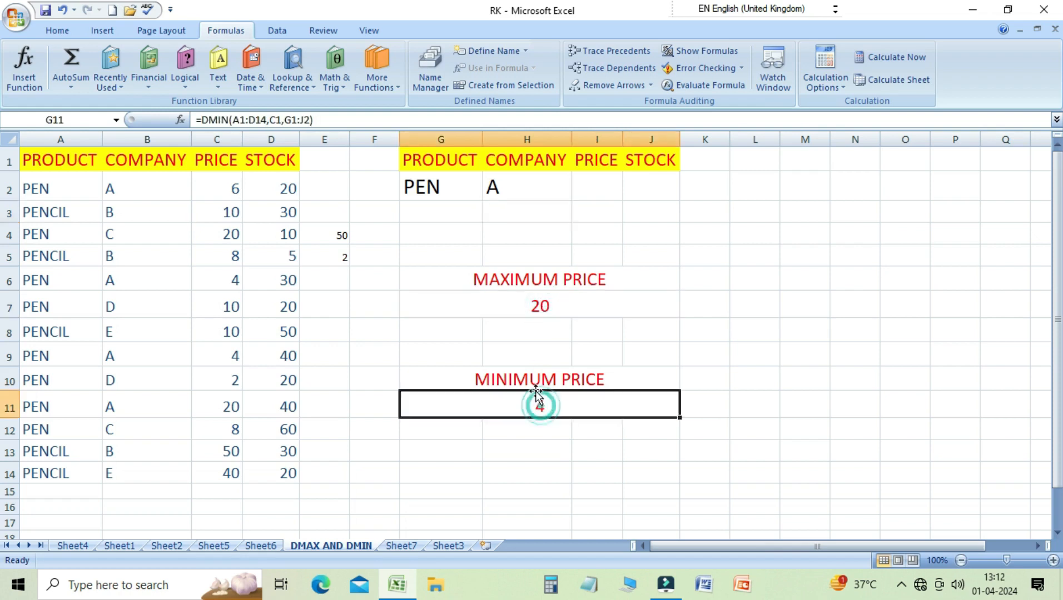
Step: Change the company criterion in H2 to D and check the maximum and minimum prices for its pens
{"action": "left_click", "coordinate": [498, 199]}
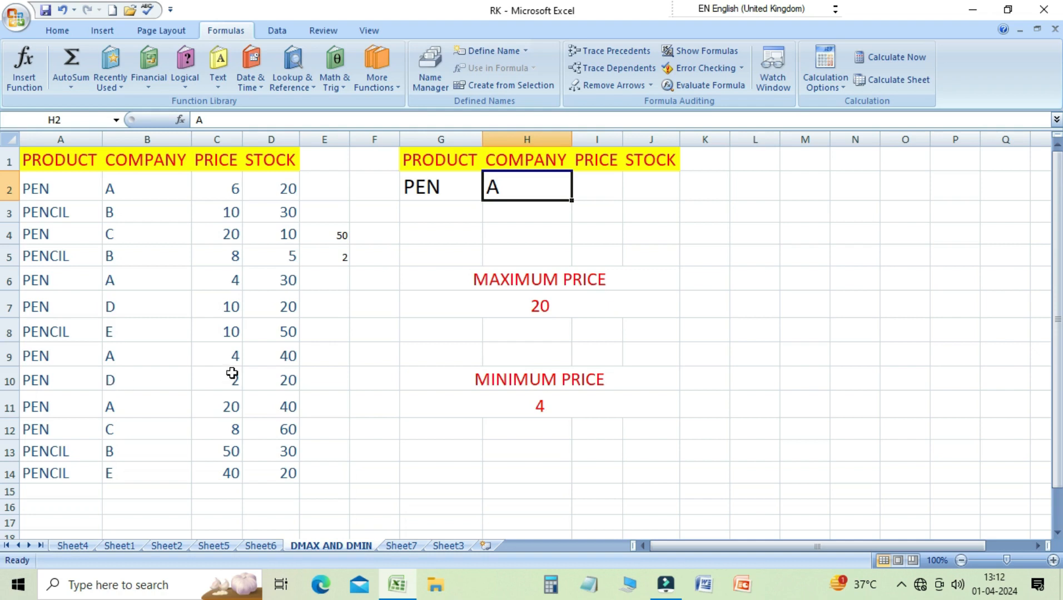
{"action": "type", "text": "D"}
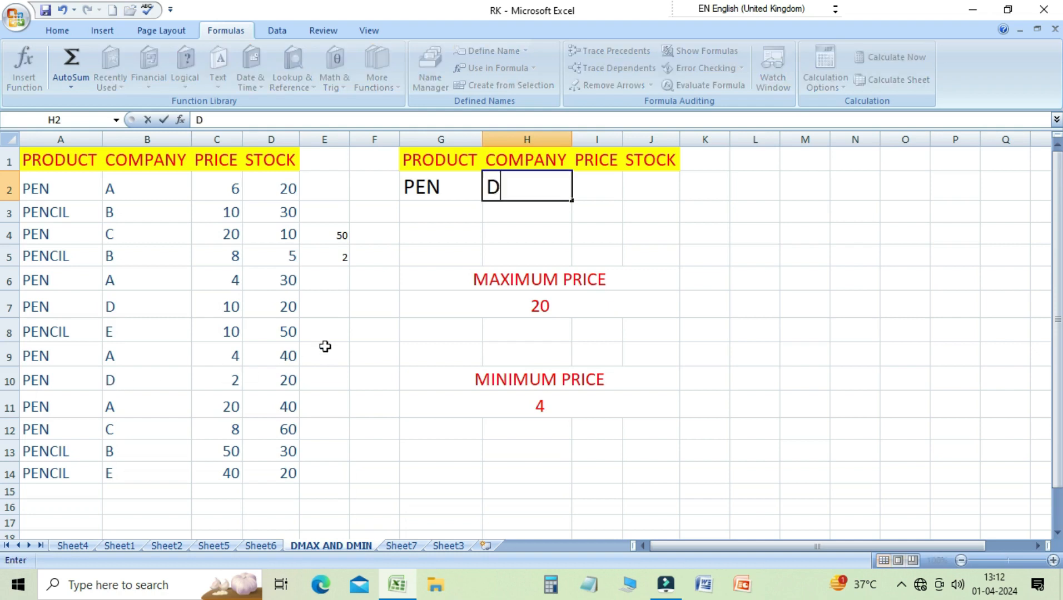
{"action": "key", "text": "Return"}
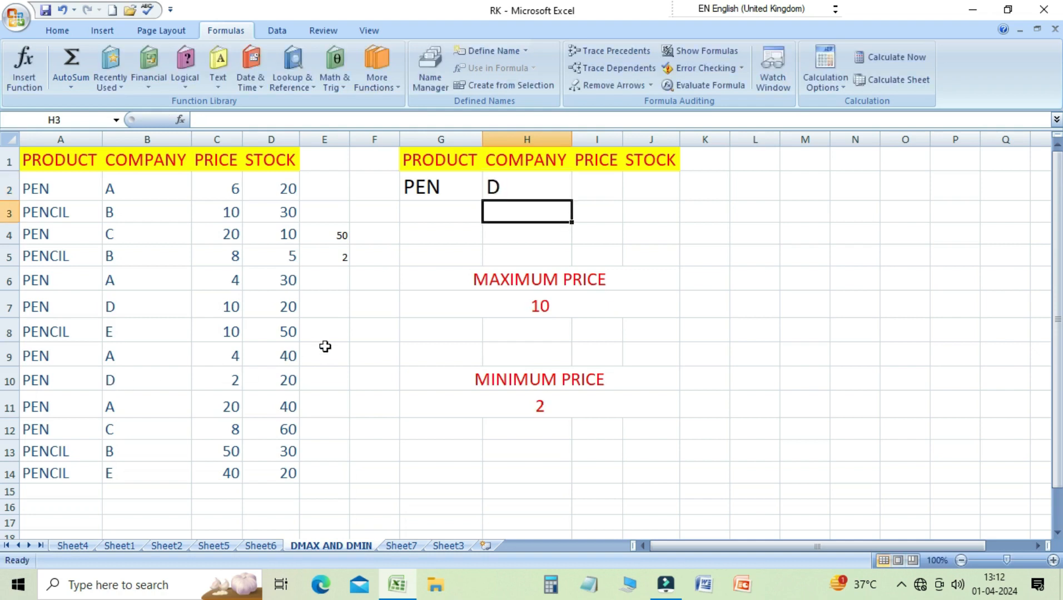
{"action": "left_click", "coordinate": [532, 310]}
{"action": "left_click", "coordinate": [522, 407]}
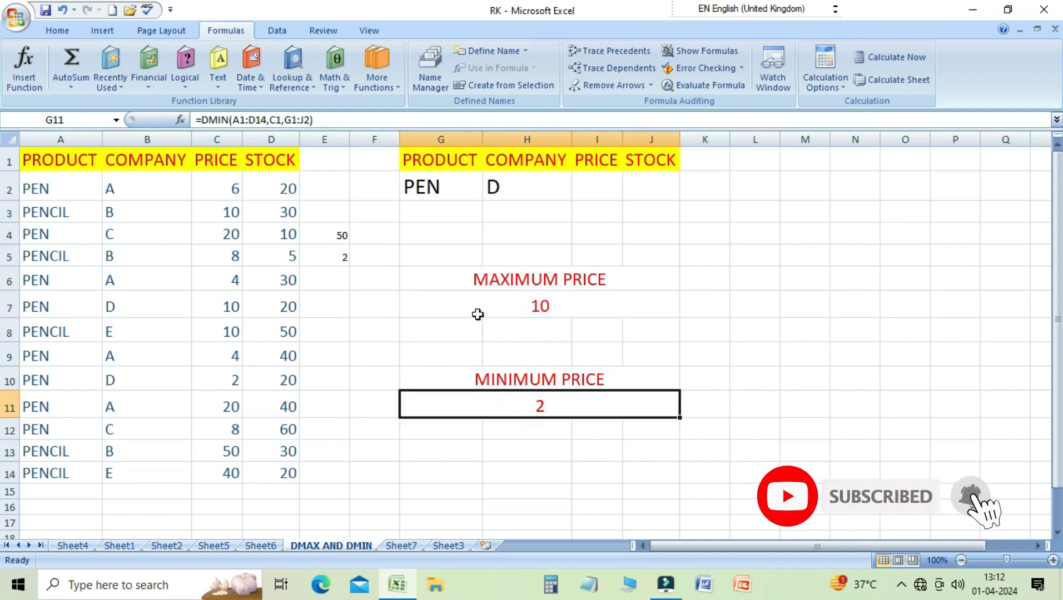
Step: Set the criteria to product PENCIL in G2 and company B in H2, and check the maximum and minimum prices
{"action": "left_click", "coordinate": [438, 189]}
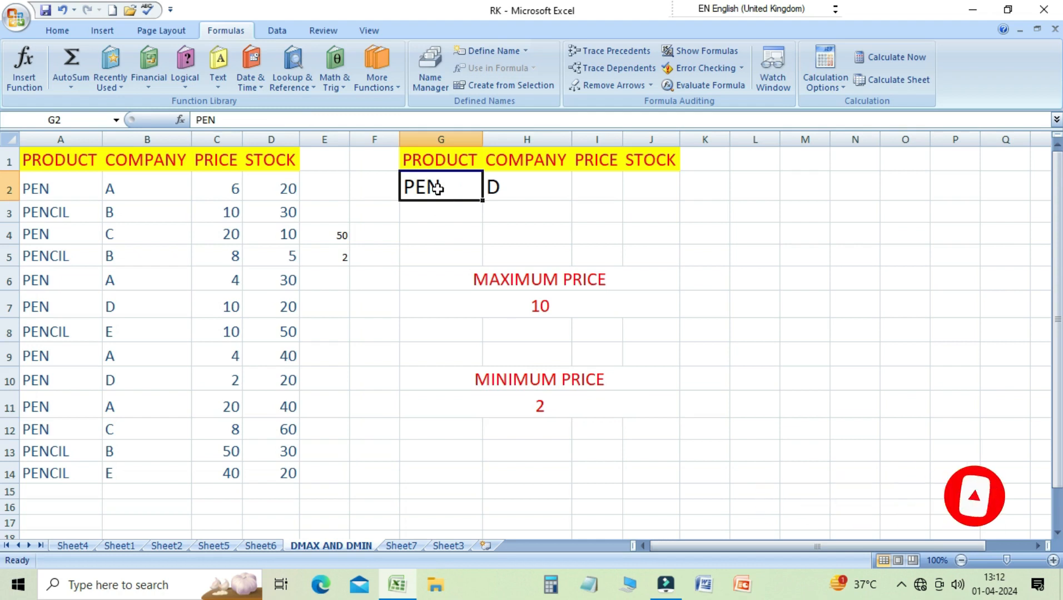
{"action": "type", "text": "P"}
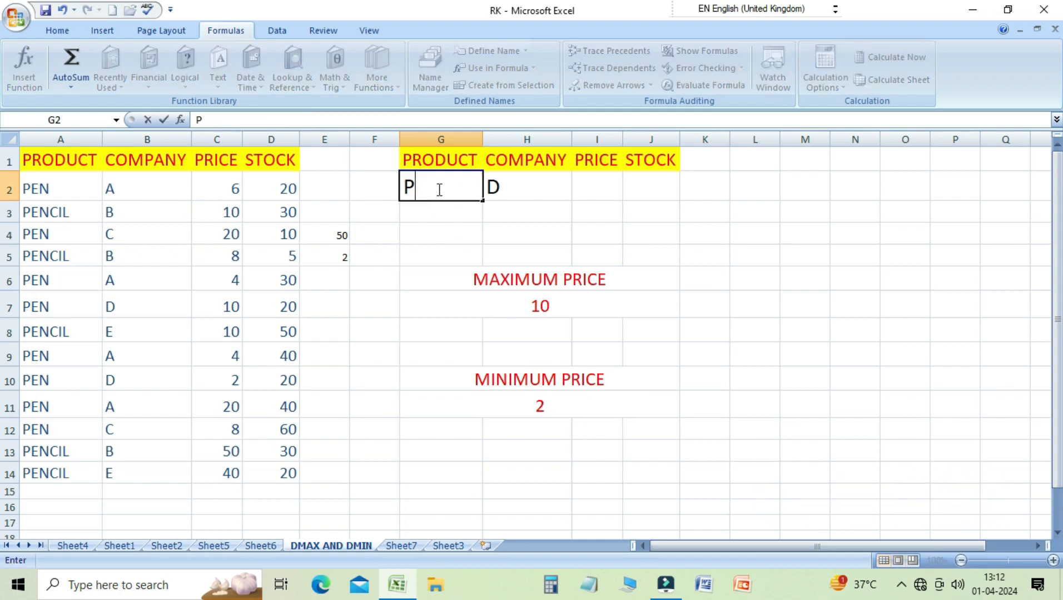
{"action": "type", "text": "ENCIL"}
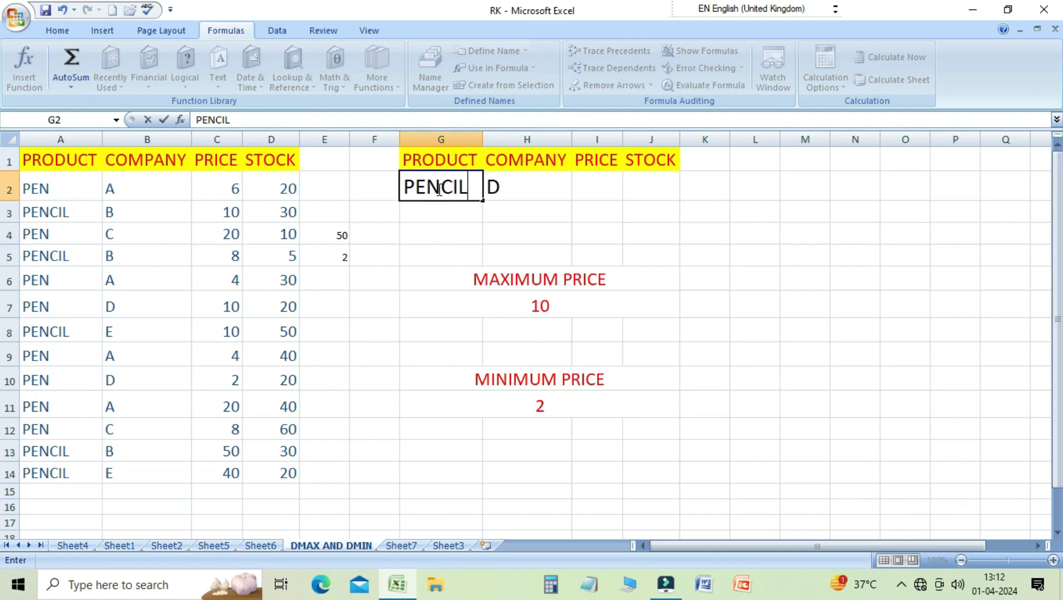
{"action": "key", "text": "Tab"}
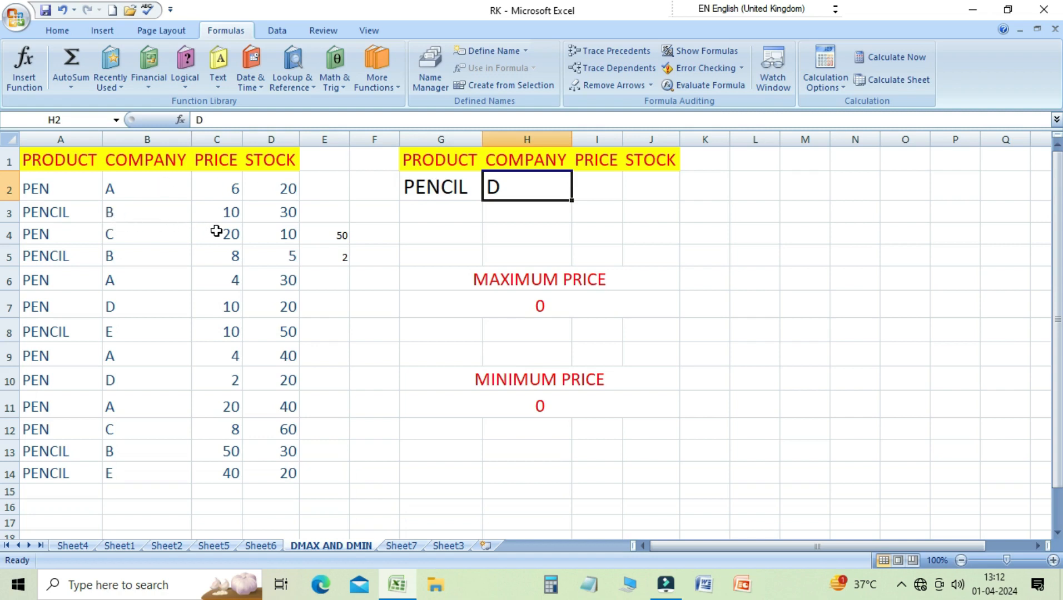
{"action": "type", "text": "B"}
{"action": "key", "text": "Return"}
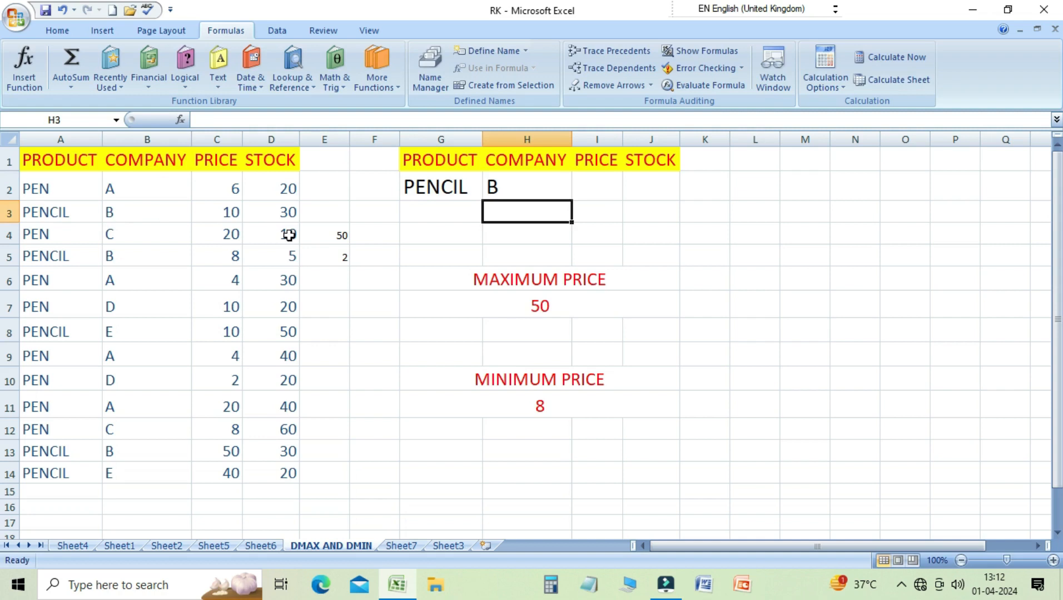
{"action": "left_click", "coordinate": [531, 307]}
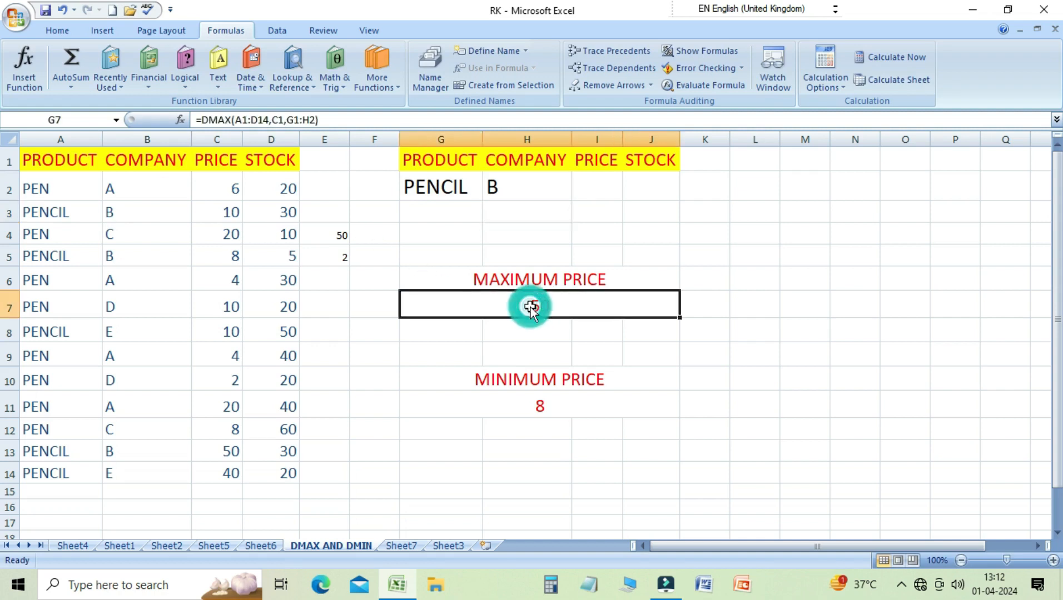
{"action": "left_click", "coordinate": [533, 406]}
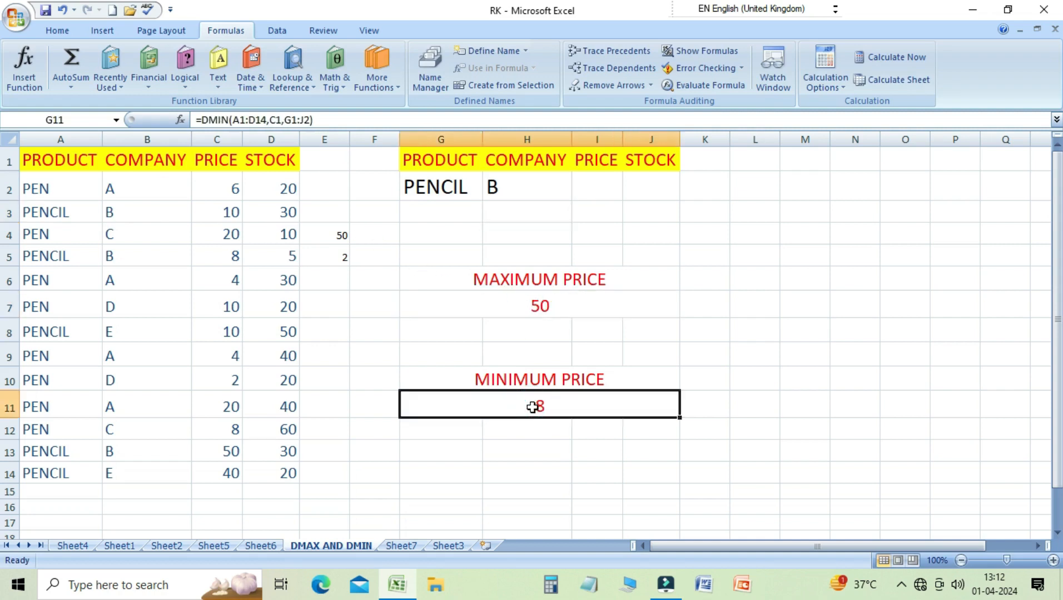
{"action": "left_click", "coordinate": [456, 188]}
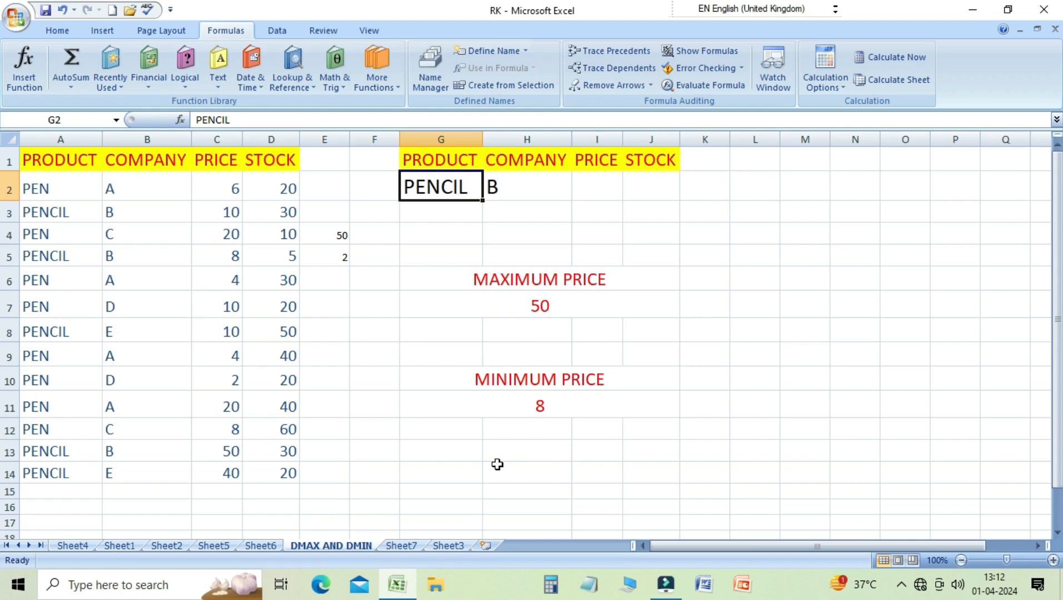
Step: Search the function list for DMAX and insert it in cell K7, keeping the data table uncovered
{"action": "left_click", "coordinate": [523, 407]}
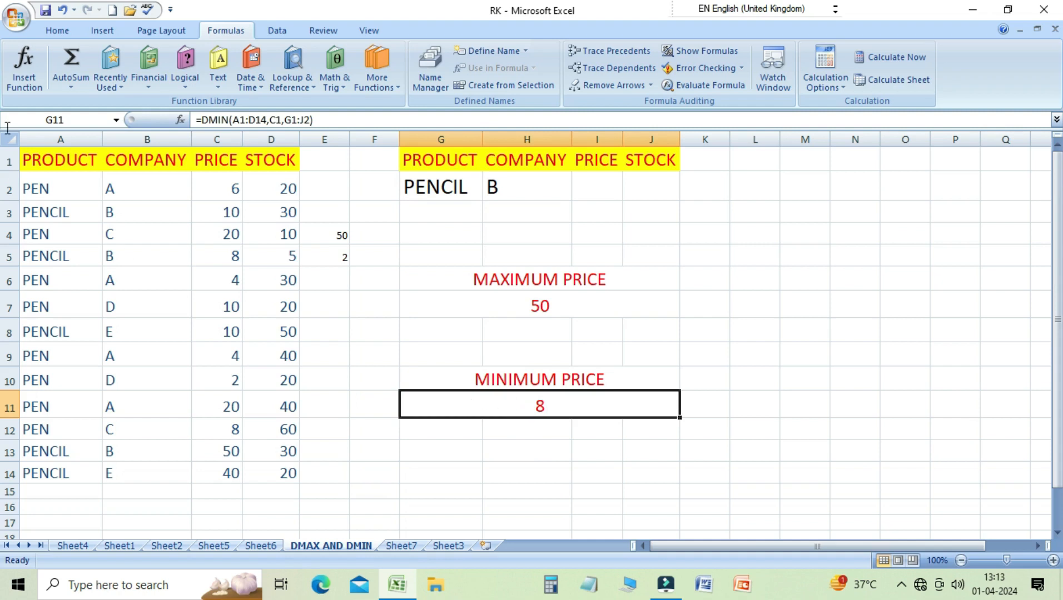
{"action": "left_click", "coordinate": [695, 300]}
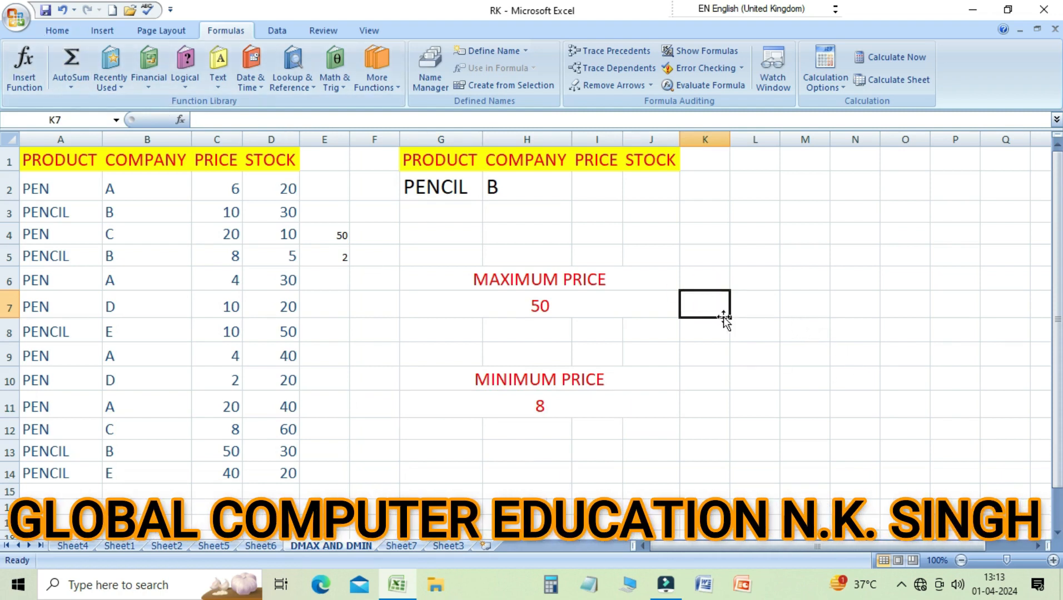
{"action": "left_click", "coordinate": [33, 79]}
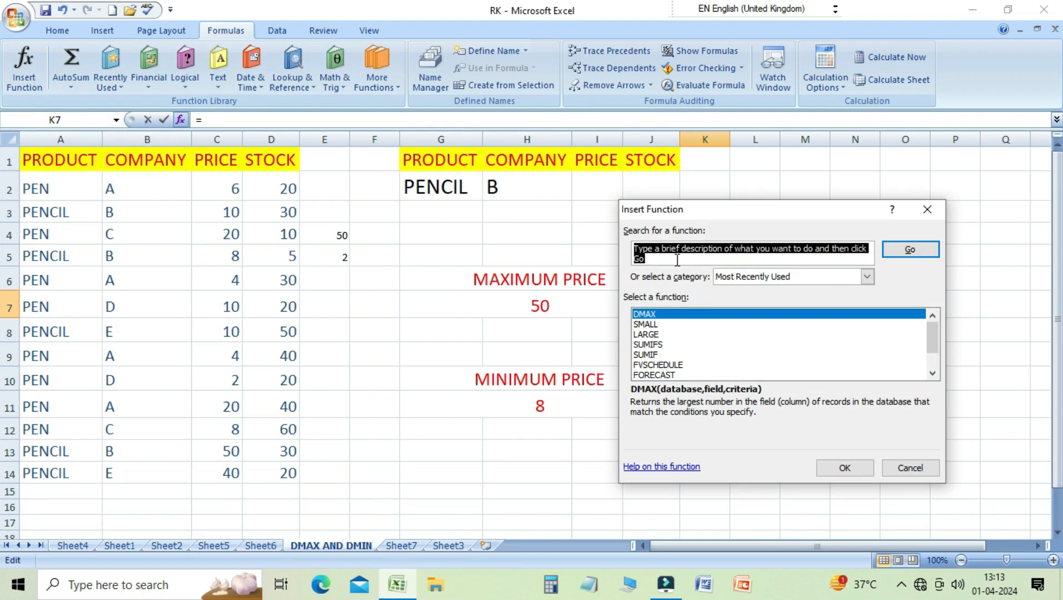
{"action": "type", "text": "DMAX"}
{"action": "left_click", "coordinate": [932, 251]}
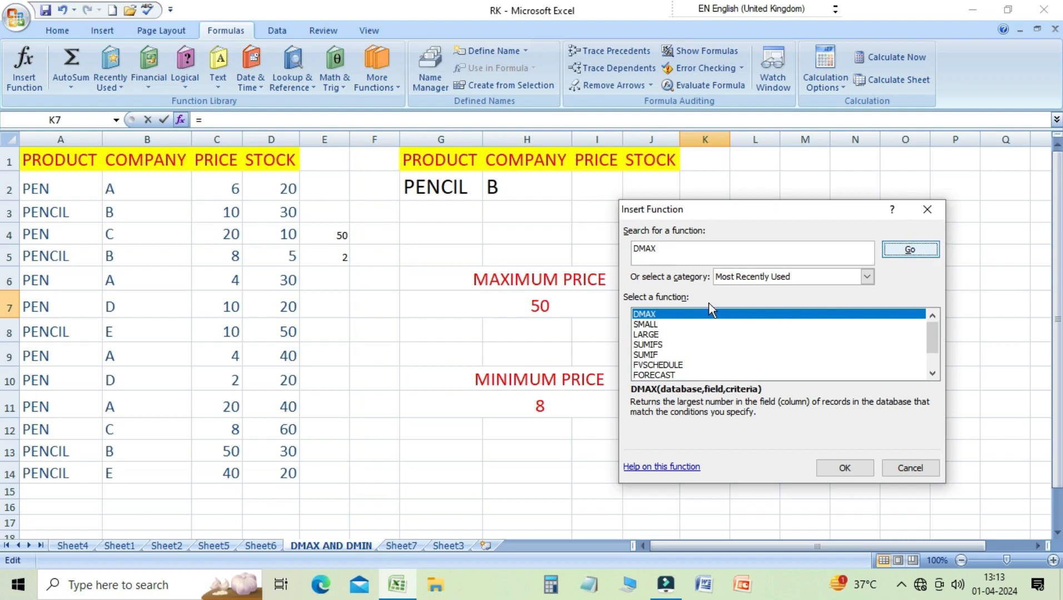
{"action": "left_click", "coordinate": [843, 468]}
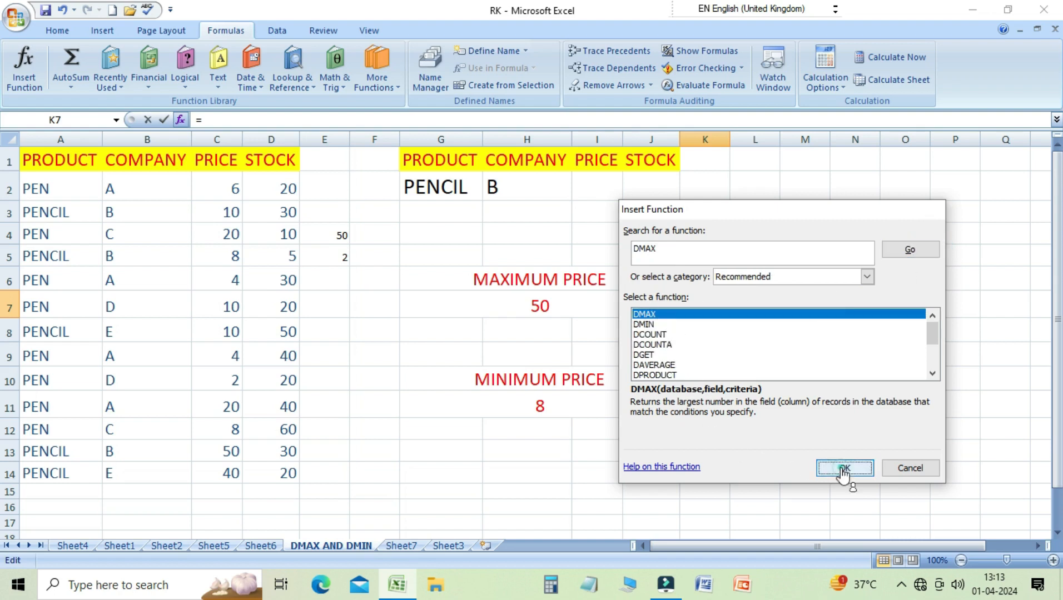
{"action": "left_click_drag", "start_coordinate": [734, 235], "coordinate": [679, 33]}
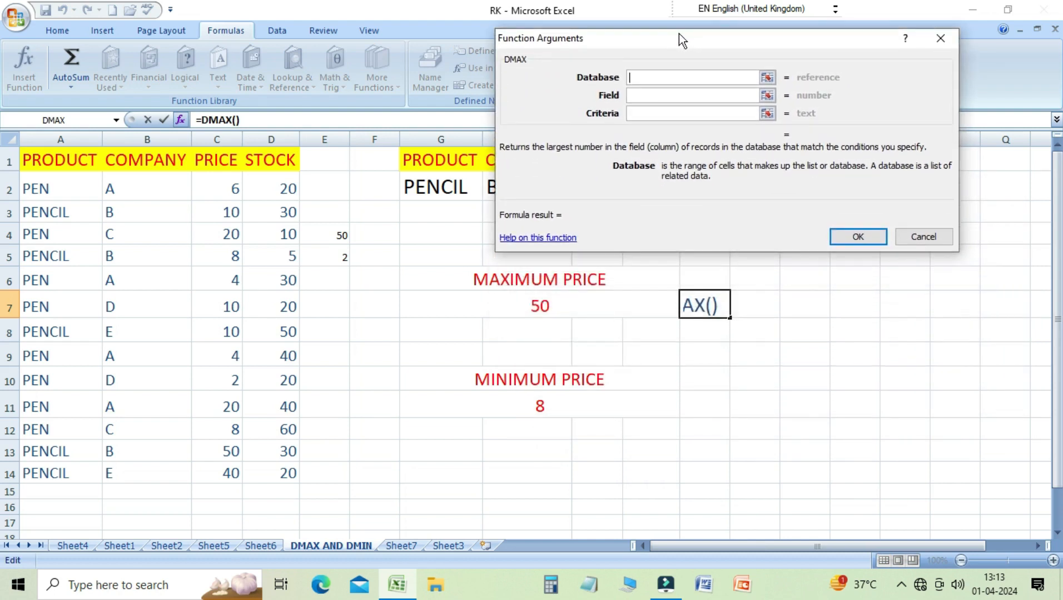
Step: Complete the DMAX function in K7 with database A1:D14, field C1 and criteria G1:H2
{"action": "left_click_drag", "start_coordinate": [58, 158], "coordinate": [271, 475]}
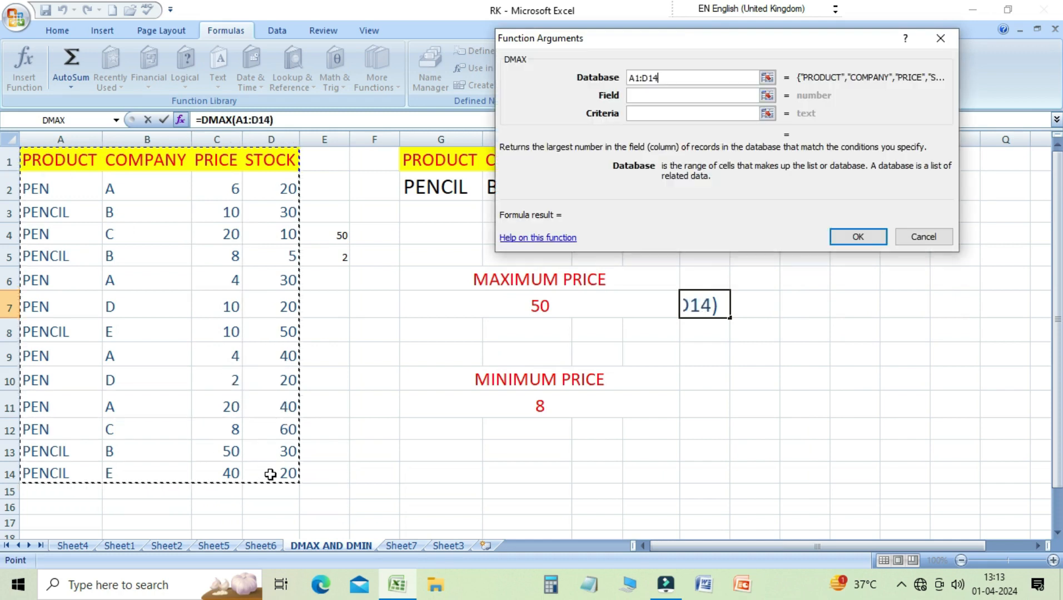
{"action": "left_click", "coordinate": [647, 95]}
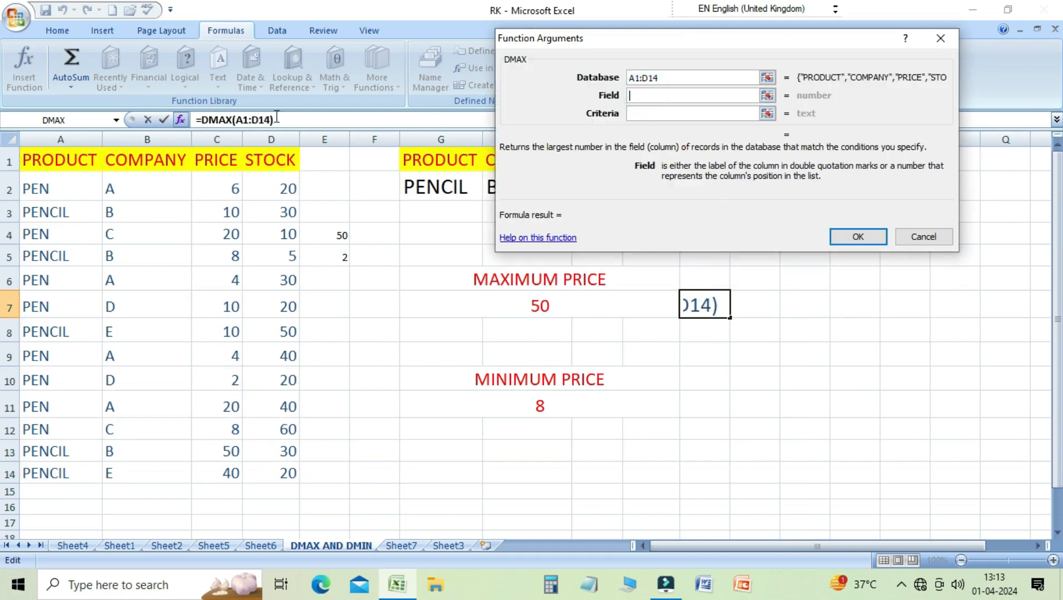
{"action": "left_click", "coordinate": [210, 159]}
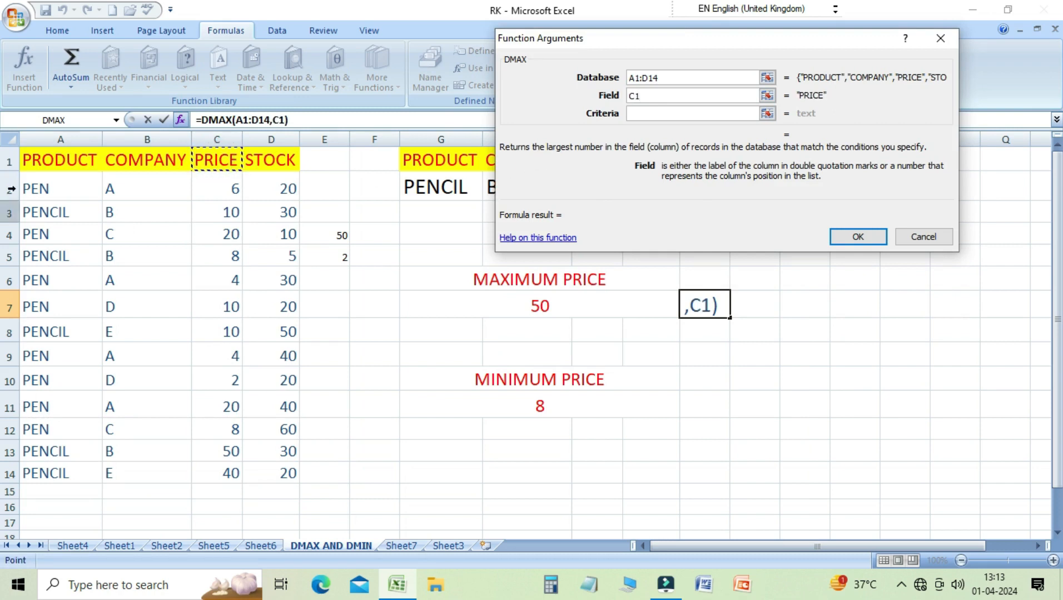
{"action": "left_click", "coordinate": [656, 114]}
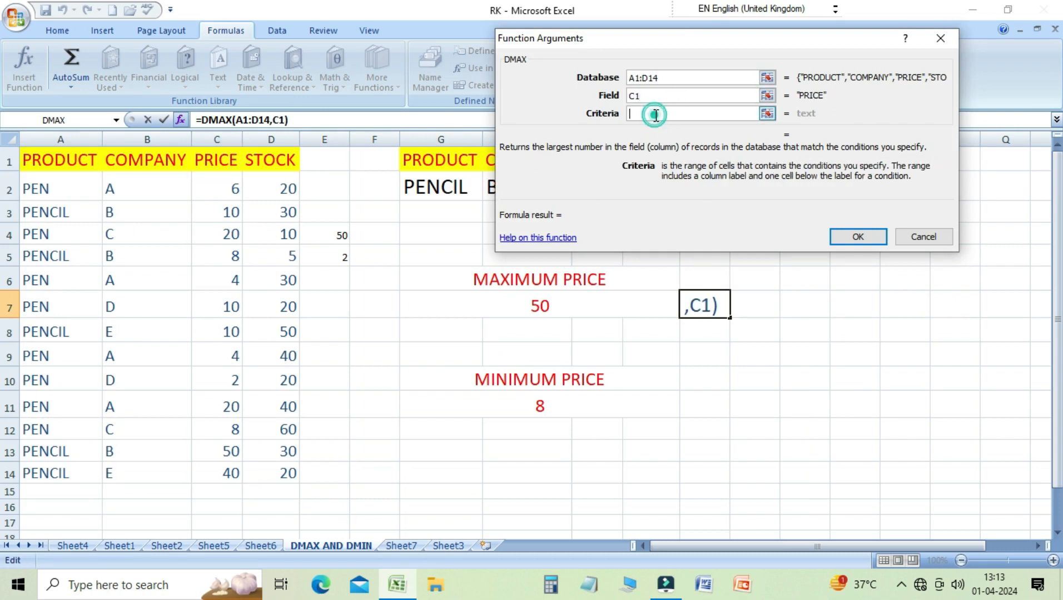
{"action": "left_click_drag", "start_coordinate": [712, 42], "coordinate": [798, 257]}
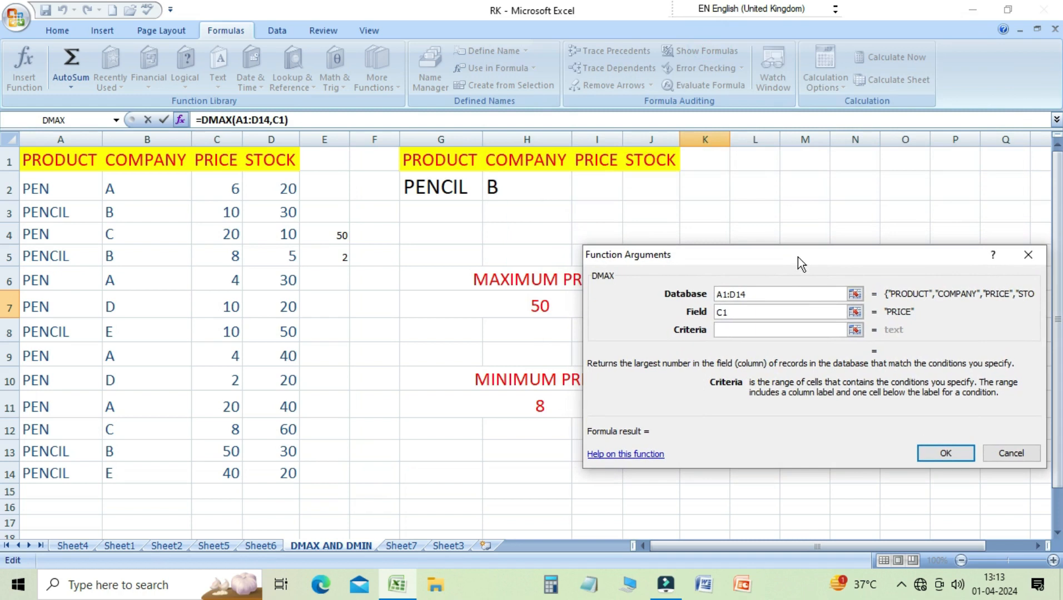
{"action": "left_click", "coordinate": [452, 164]}
{"action": "left_click_drag", "start_coordinate": [451, 165], "coordinate": [493, 180]}
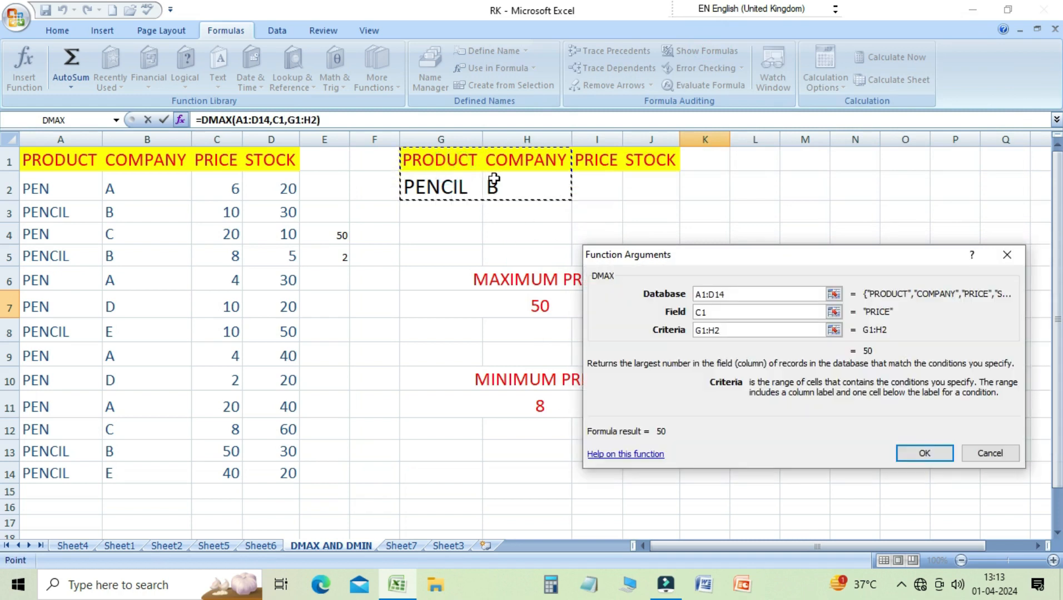
{"action": "left_click", "coordinate": [924, 454]}
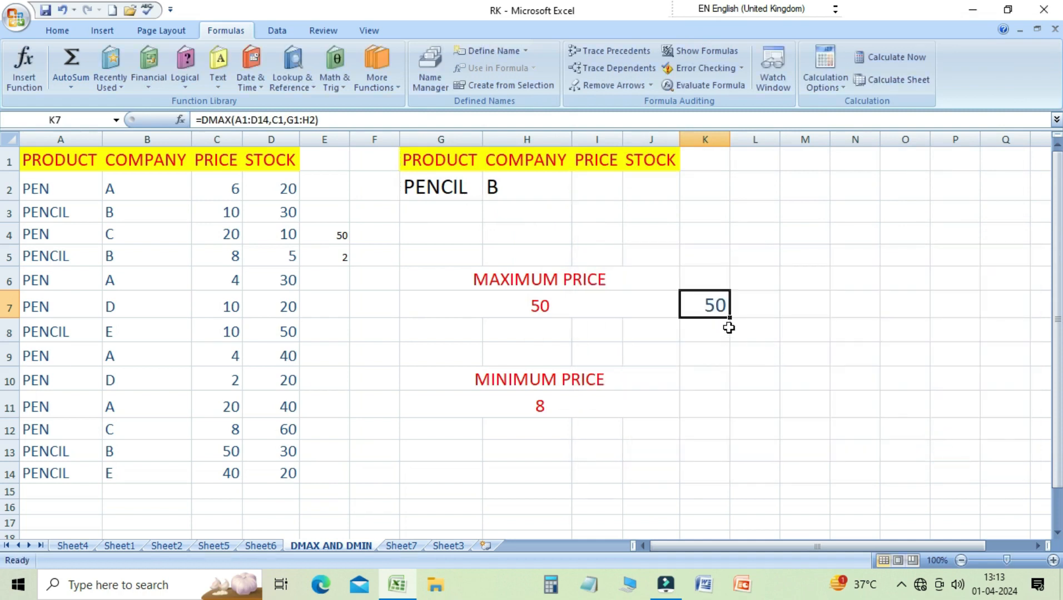
Step: Search the function list for DMIN and insert it in cell K10
{"action": "left_click", "coordinate": [706, 382]}
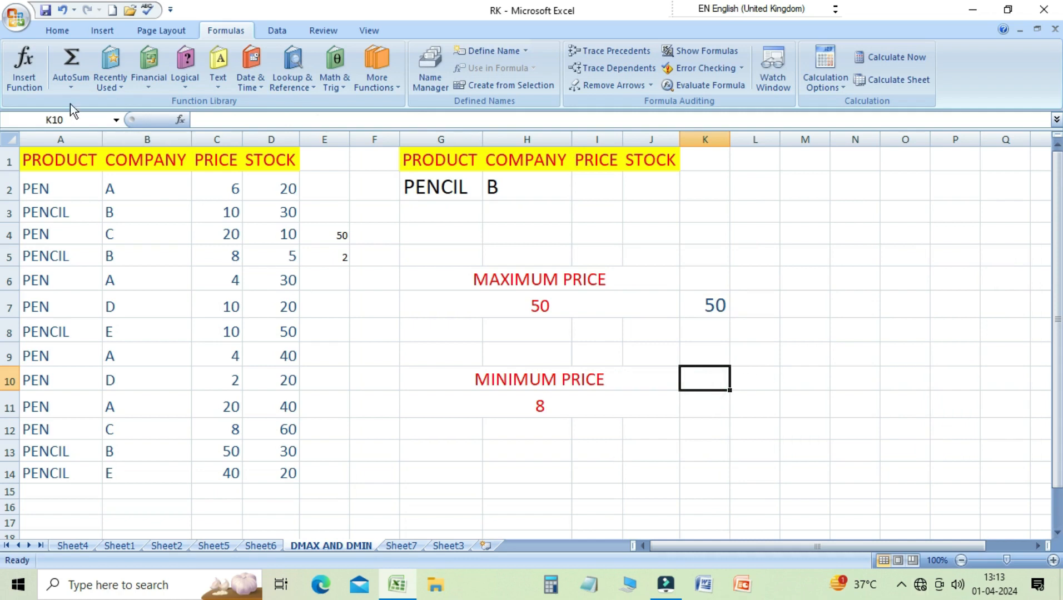
{"action": "left_click", "coordinate": [35, 70]}
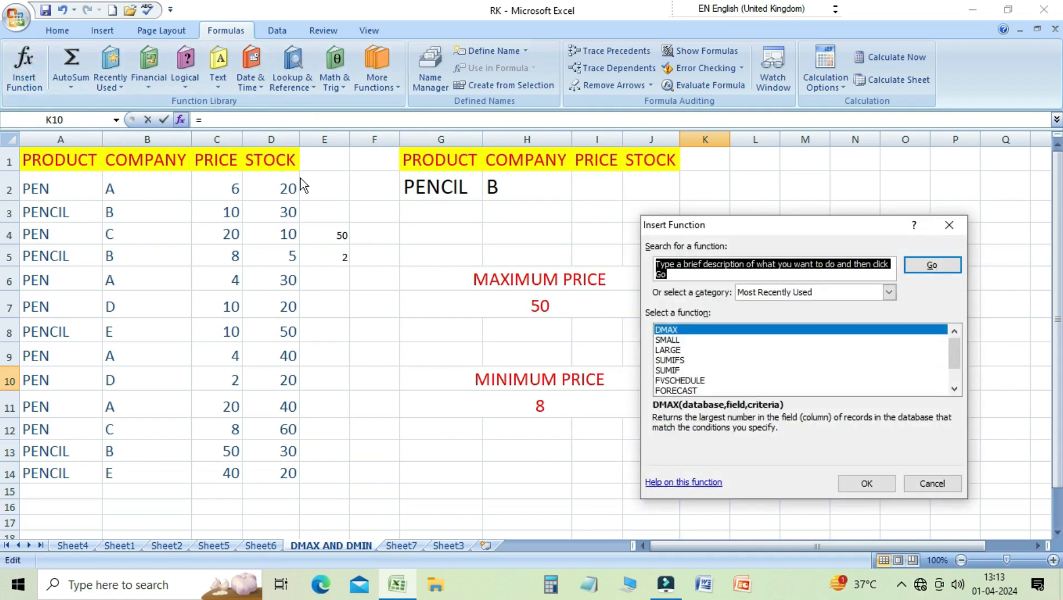
{"action": "type", "text": "DMIN"}
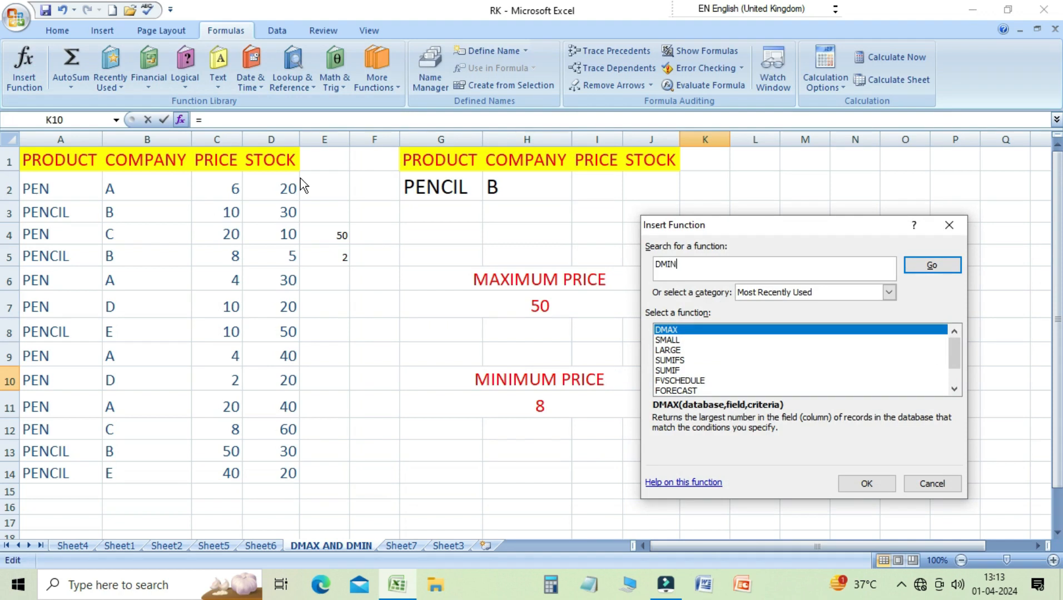
{"action": "left_click", "coordinate": [916, 266]}
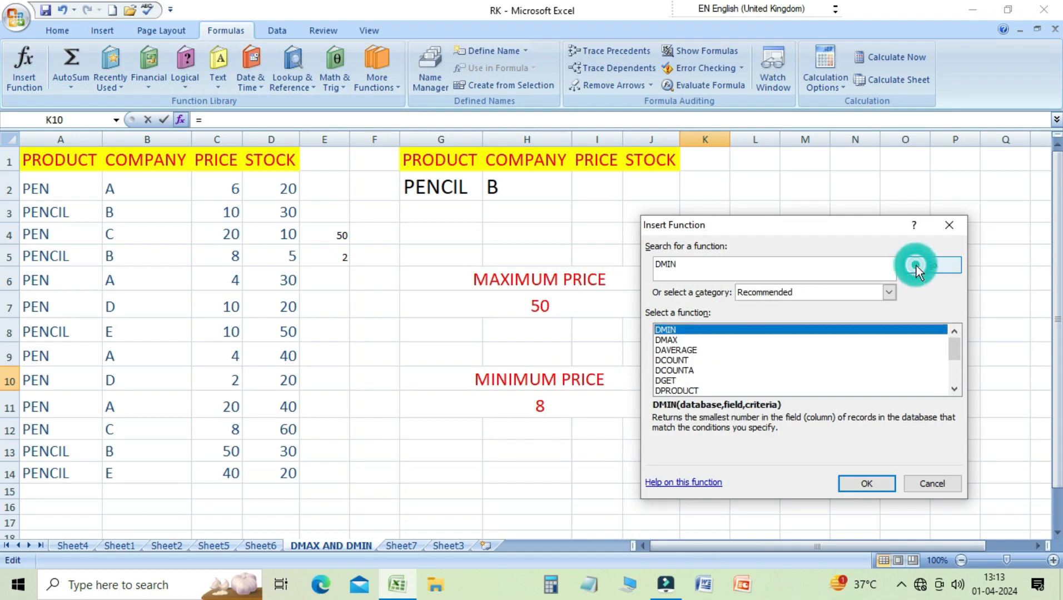
{"action": "left_click", "coordinate": [861, 484]}
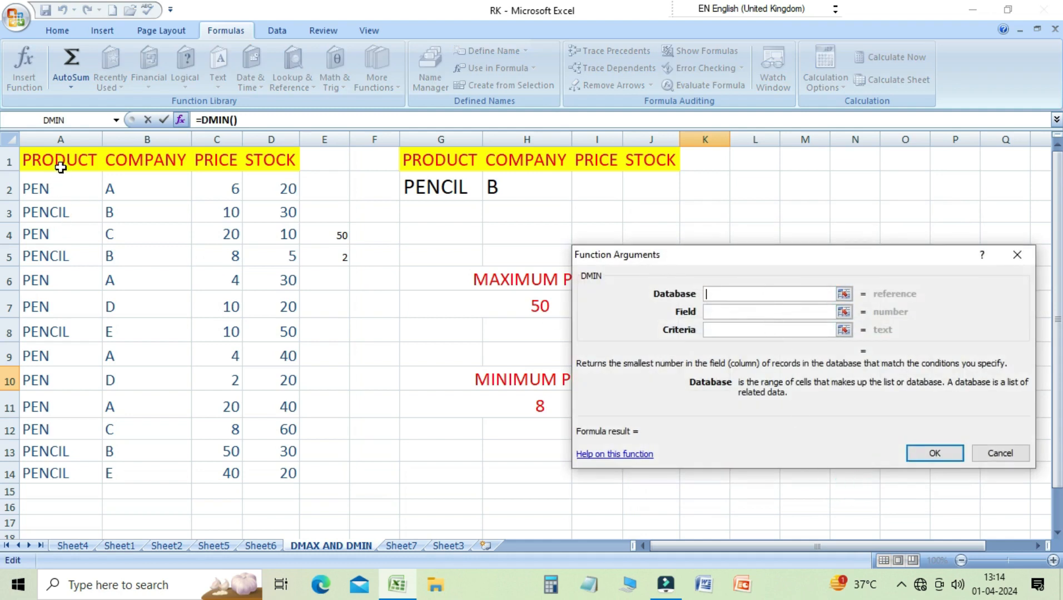
Step: Complete the DMIN function in K10 with database A1:D14, field C1 and criteria G1:H2
{"action": "left_click_drag", "start_coordinate": [61, 167], "coordinate": [281, 477]}
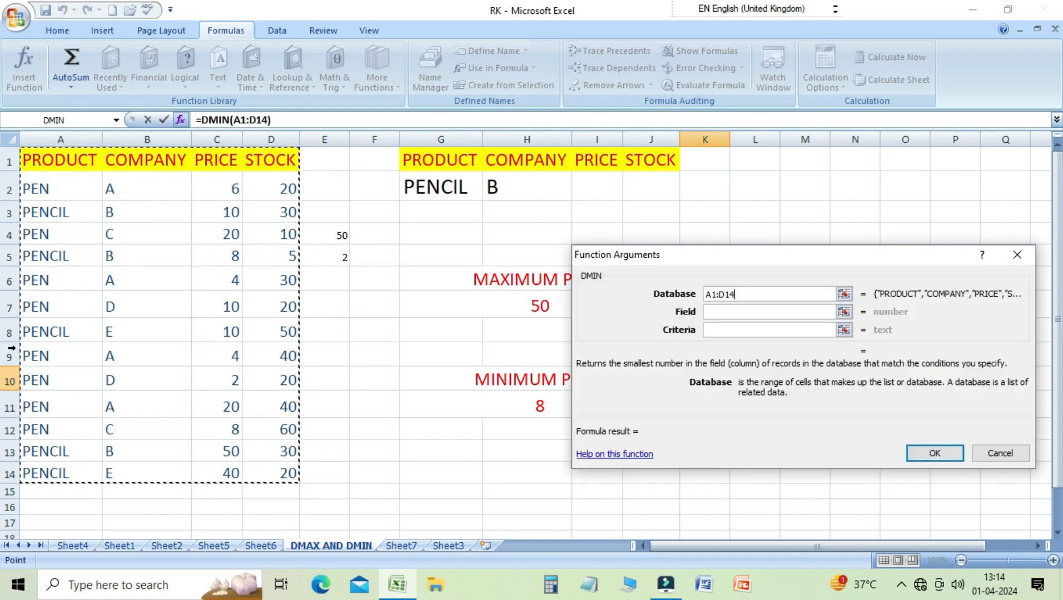
{"action": "left_click", "coordinate": [718, 311]}
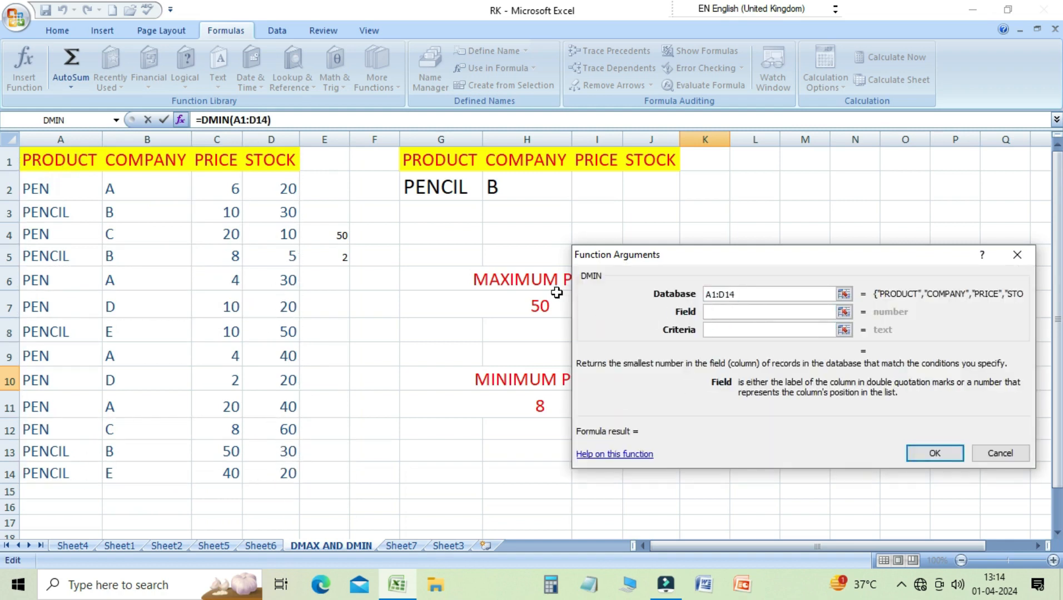
{"action": "left_click", "coordinate": [210, 166]}
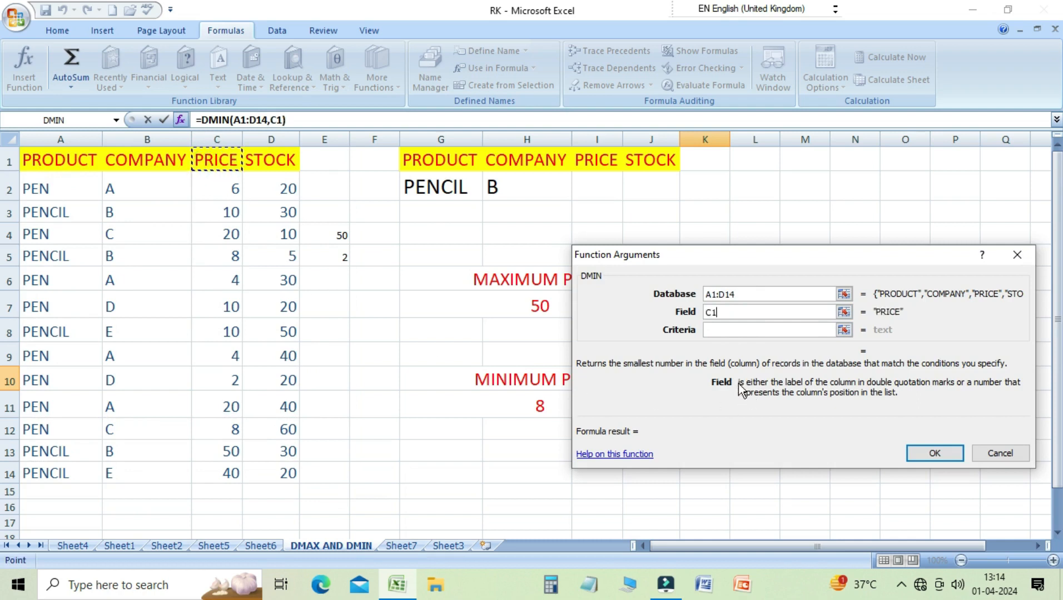
{"action": "left_click", "coordinate": [708, 330]}
{"action": "left_click_drag", "start_coordinate": [465, 167], "coordinate": [489, 173]}
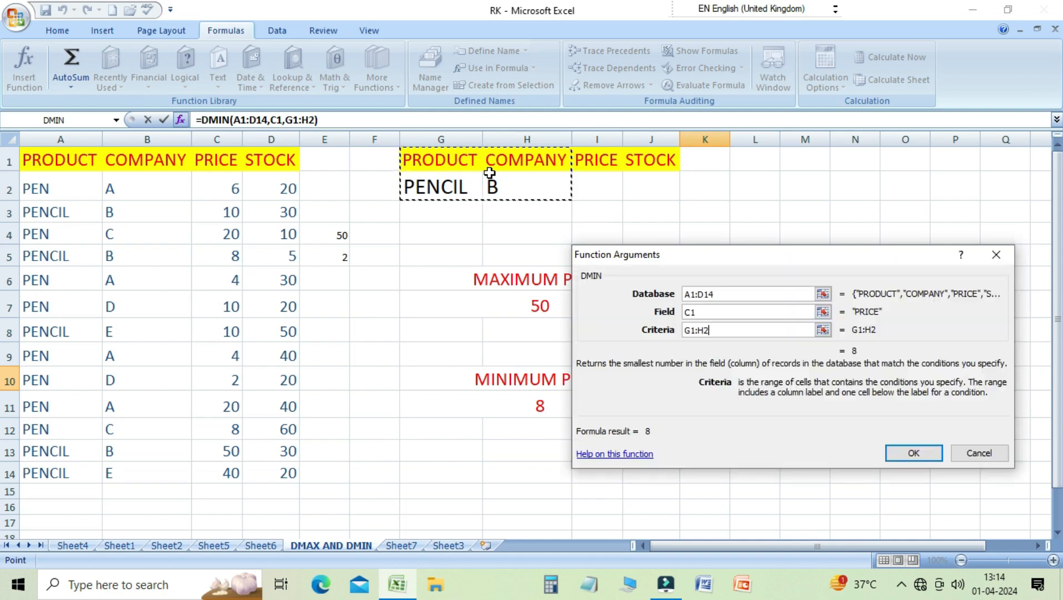
{"action": "left_click", "coordinate": [927, 457]}
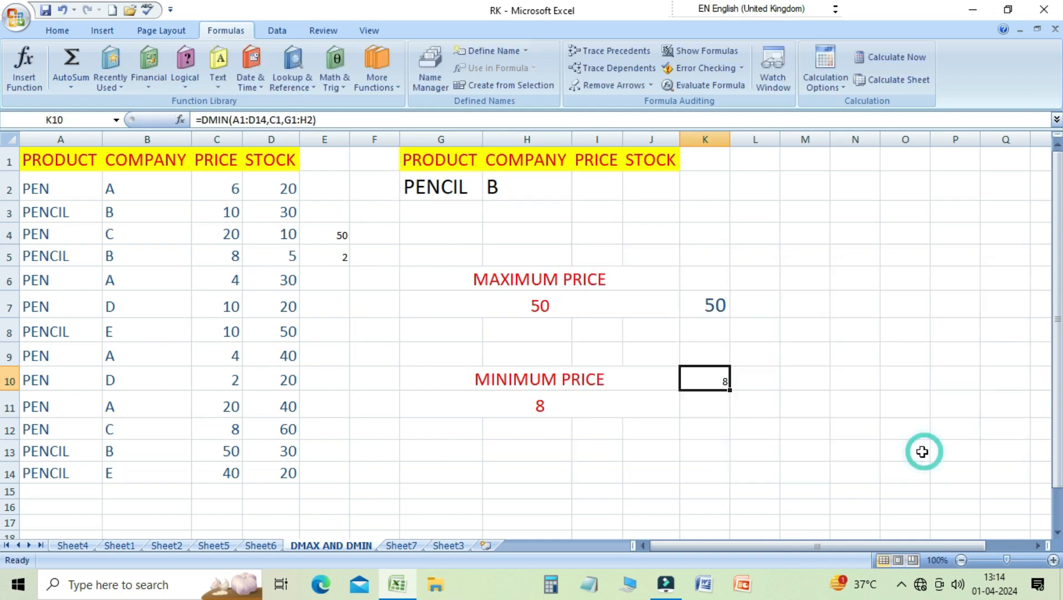
Step: Compare the DMAX and DMIN formulas in K7 and K10 with those under MAXIMUM PRICE and MINIMUM PRICE, including their cell references
{"action": "left_click", "coordinate": [720, 415]}
{"action": "left_click", "coordinate": [719, 388]}
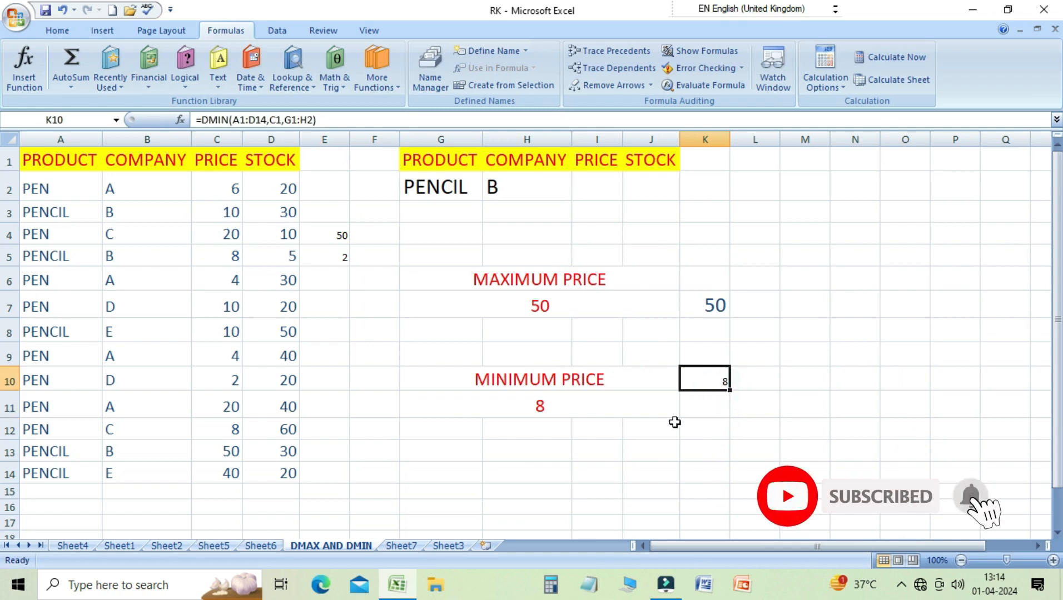
{"action": "left_click", "coordinate": [708, 412]}
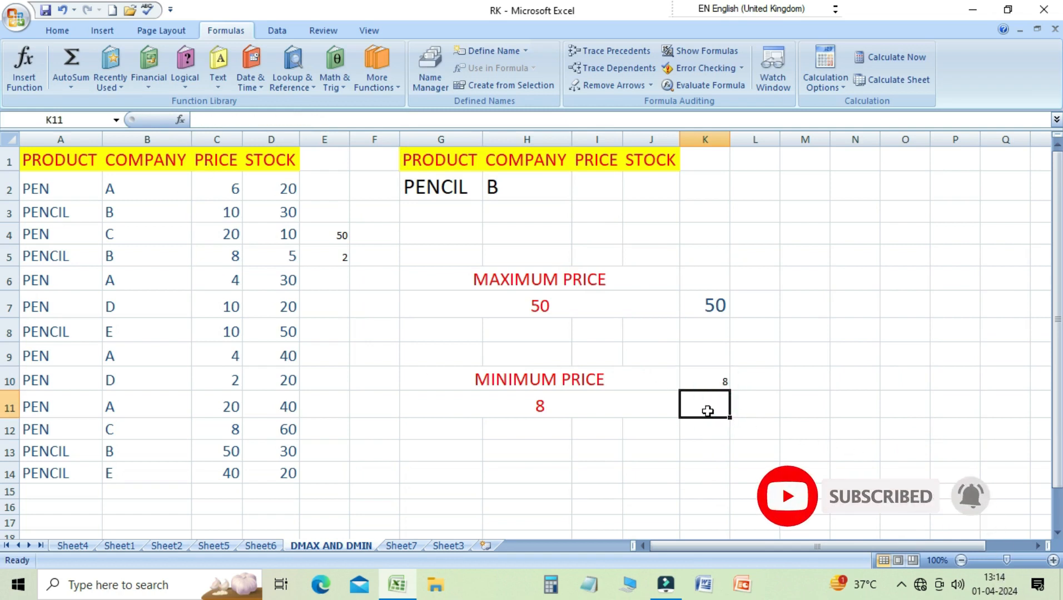
{"action": "left_click", "coordinate": [705, 305]}
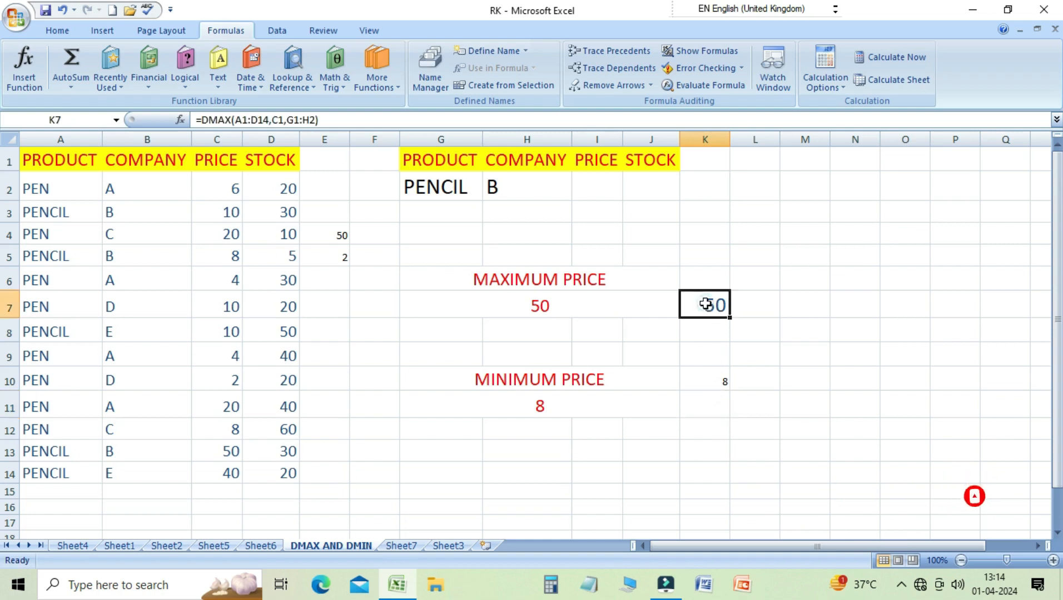
{"action": "left_click", "coordinate": [568, 302]}
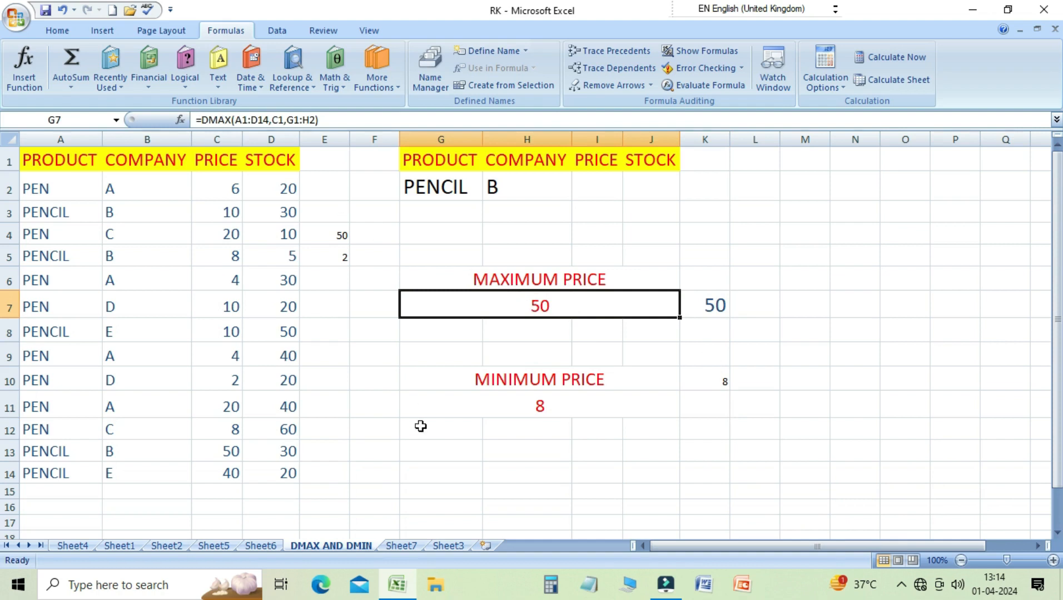
{"action": "key", "text": "F2"}
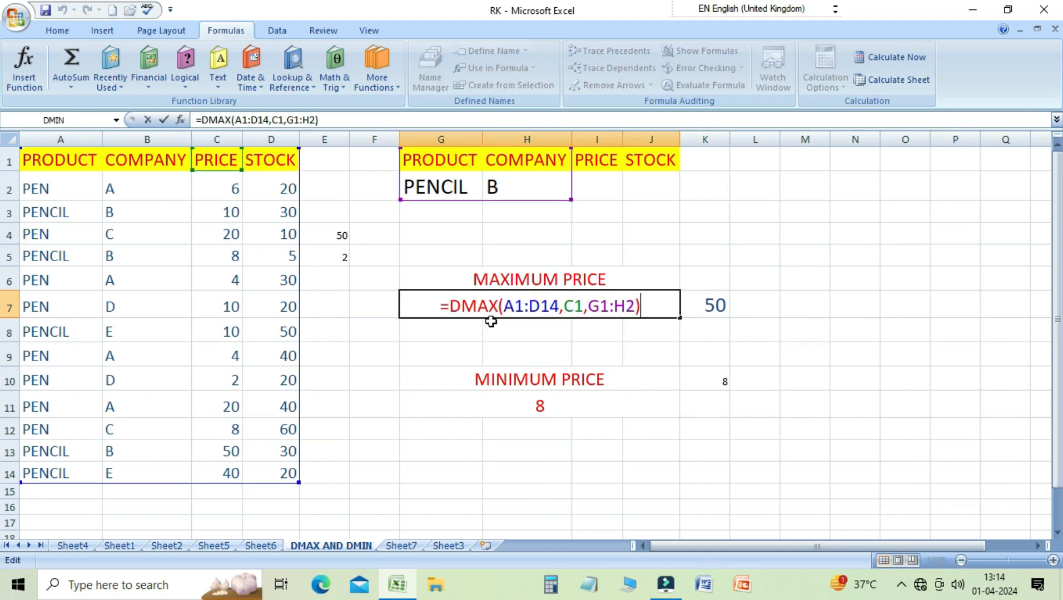
{"action": "left_click", "coordinate": [546, 407]}
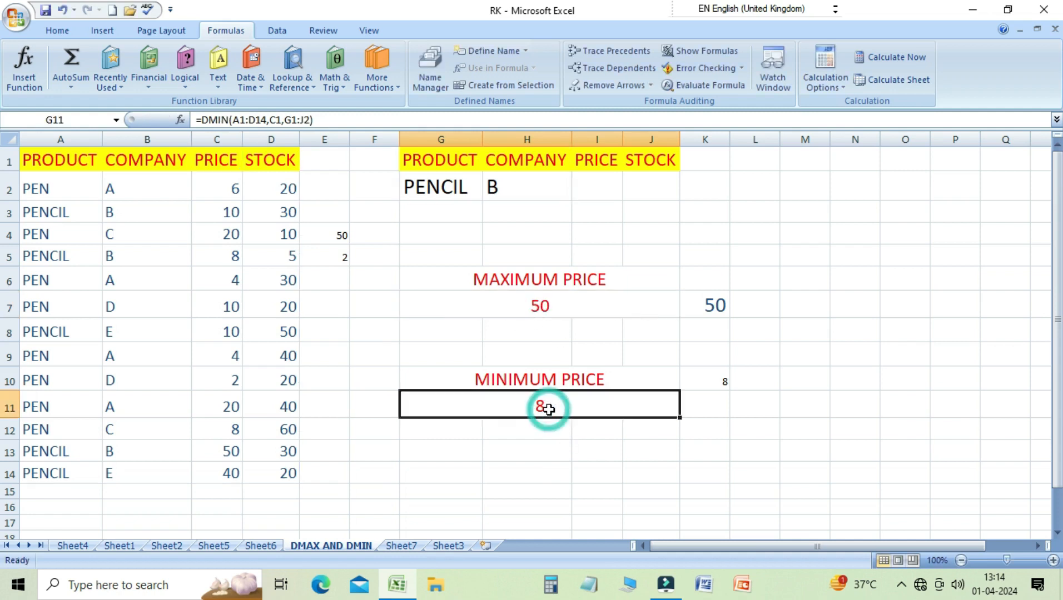
{"action": "key", "text": "F2"}
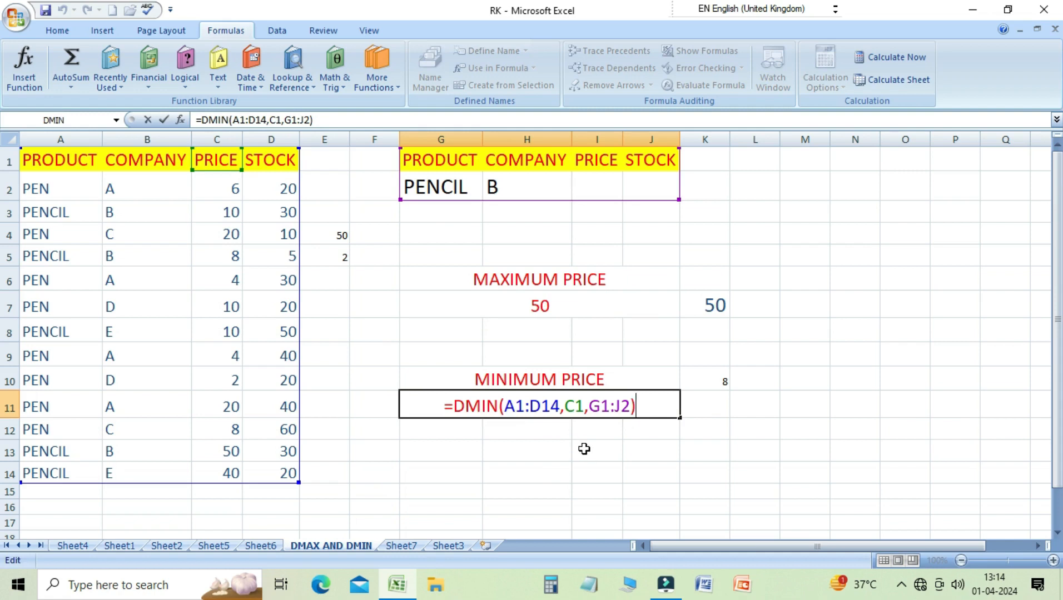
{"action": "key", "text": "Return"}
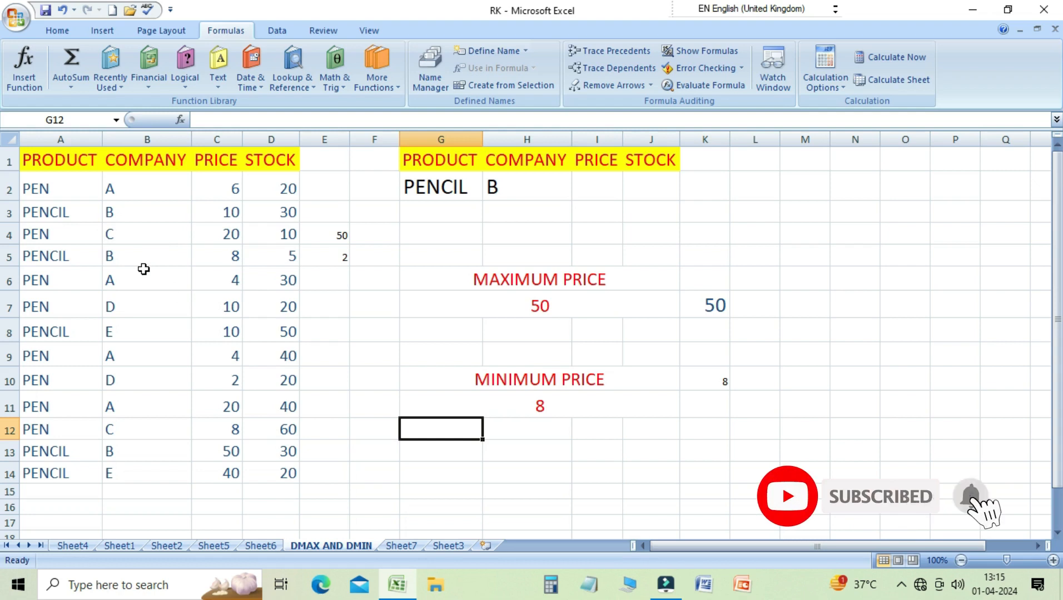
Step: Examine the first record's product, company, price and stock alongside the price and stock criteria cells I2 and J2
{"action": "left_click", "coordinate": [66, 190]}
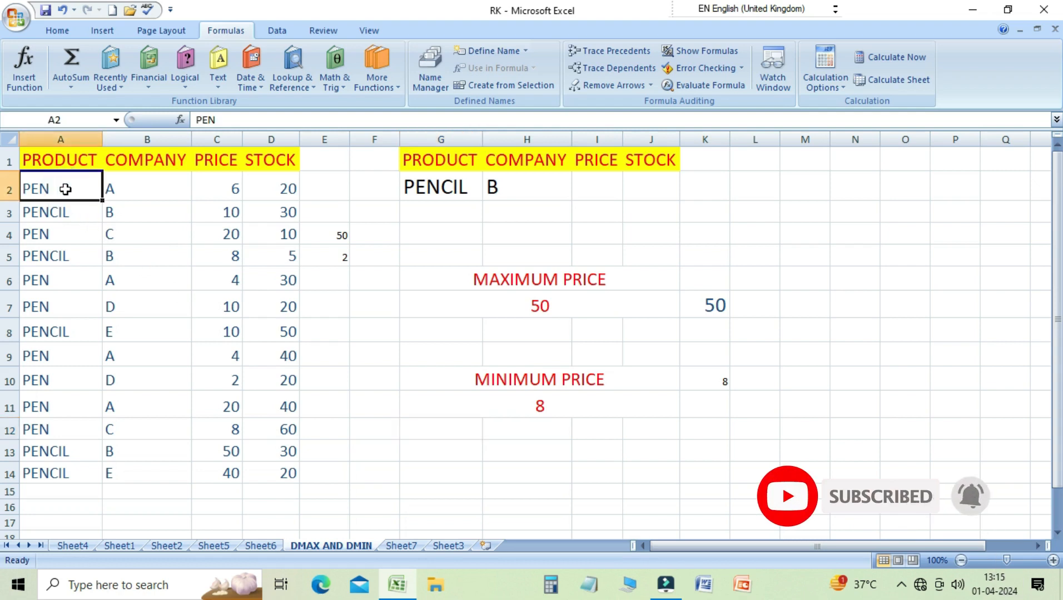
{"action": "left_click", "coordinate": [135, 192]}
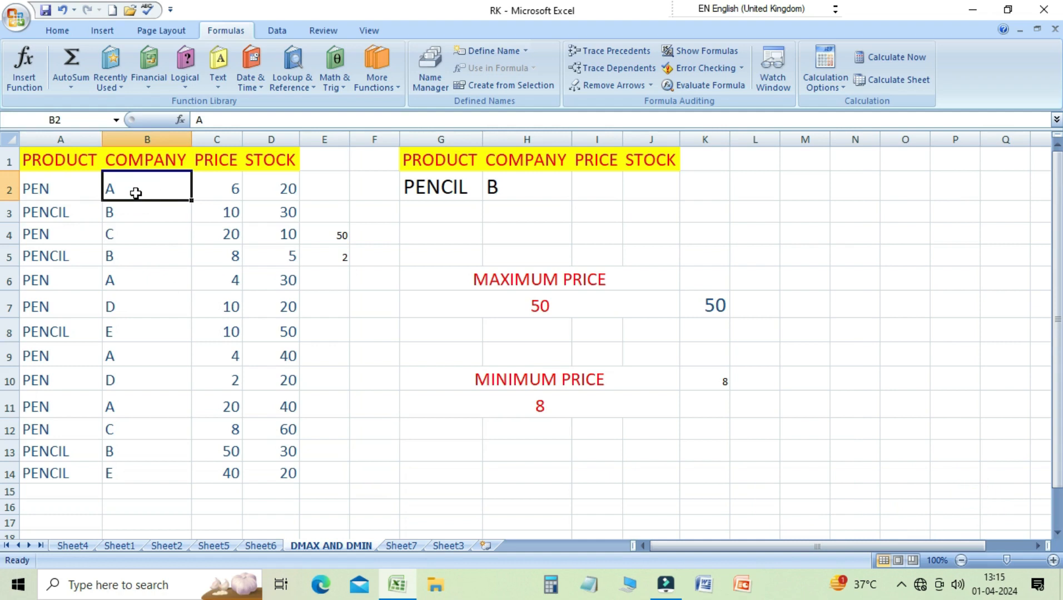
{"action": "left_click", "coordinate": [214, 188]}
{"action": "left_click", "coordinate": [291, 187]}
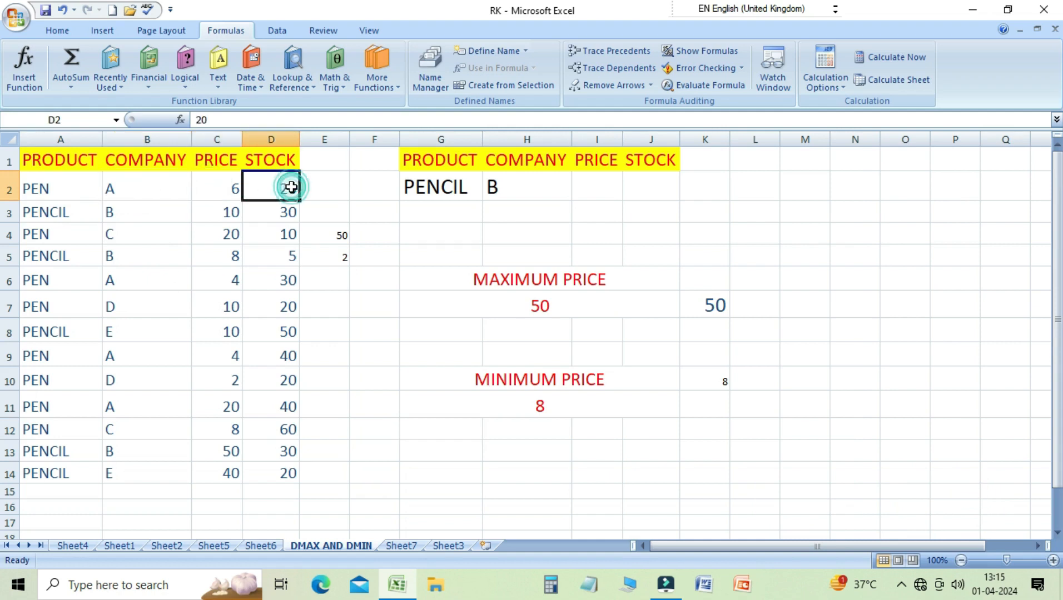
{"action": "left_click", "coordinate": [584, 190]}
{"action": "left_click", "coordinate": [652, 190]}
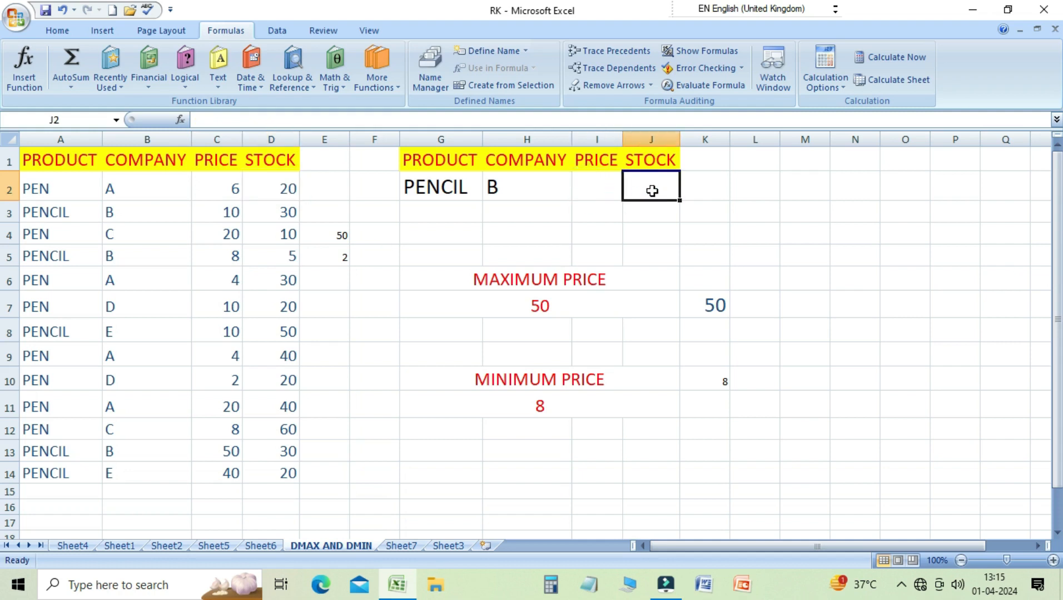